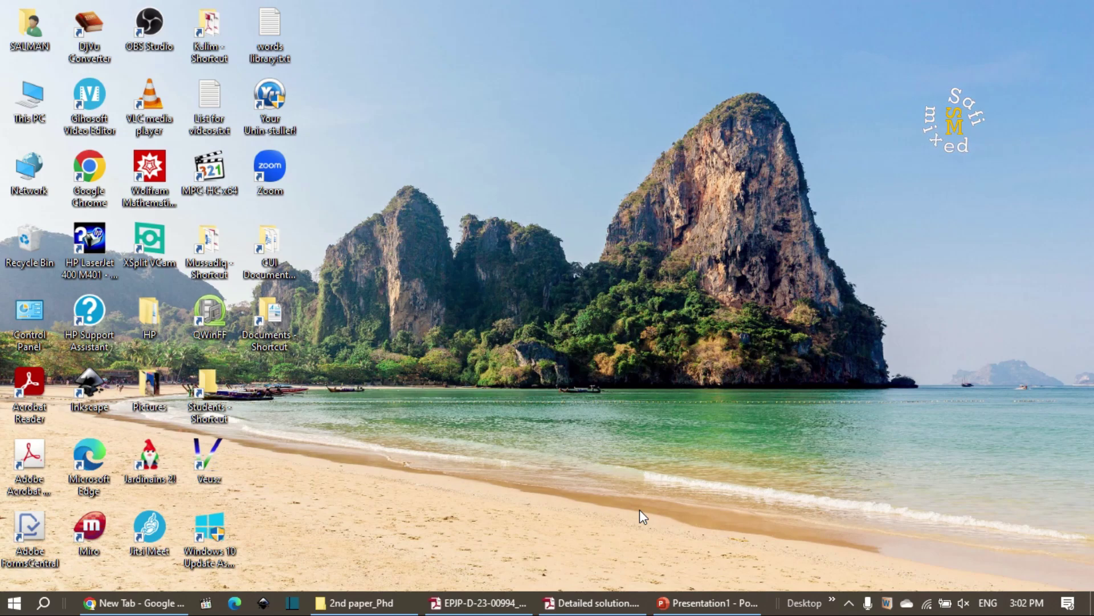
Open Taskbar settings from the taskbar's right-click menu, after trying Win+X and a 'taskbar' search.
key(super+x)
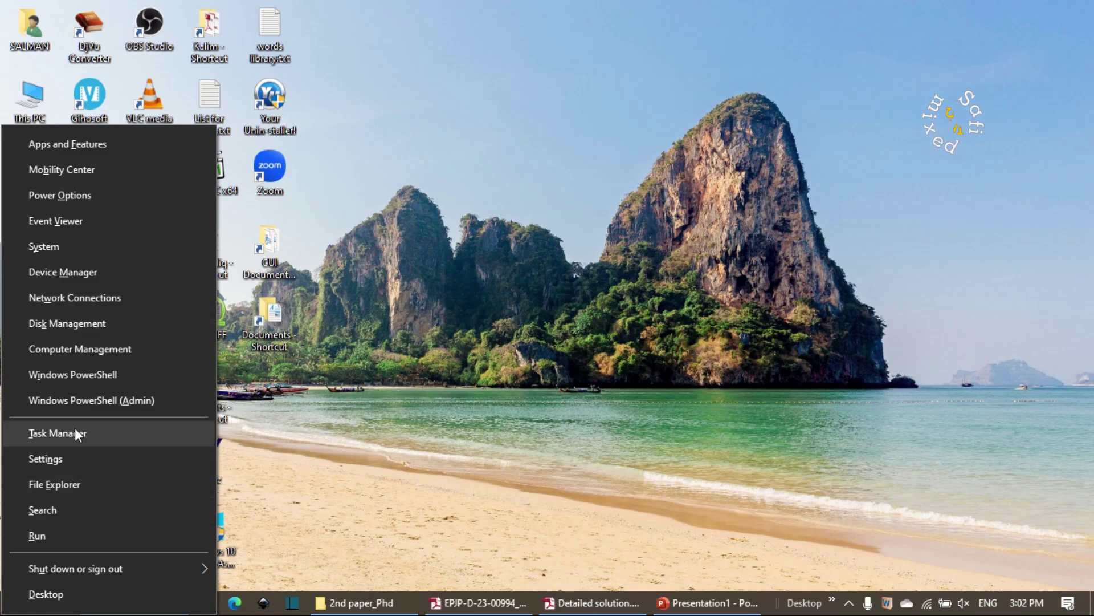
click(341, 390)
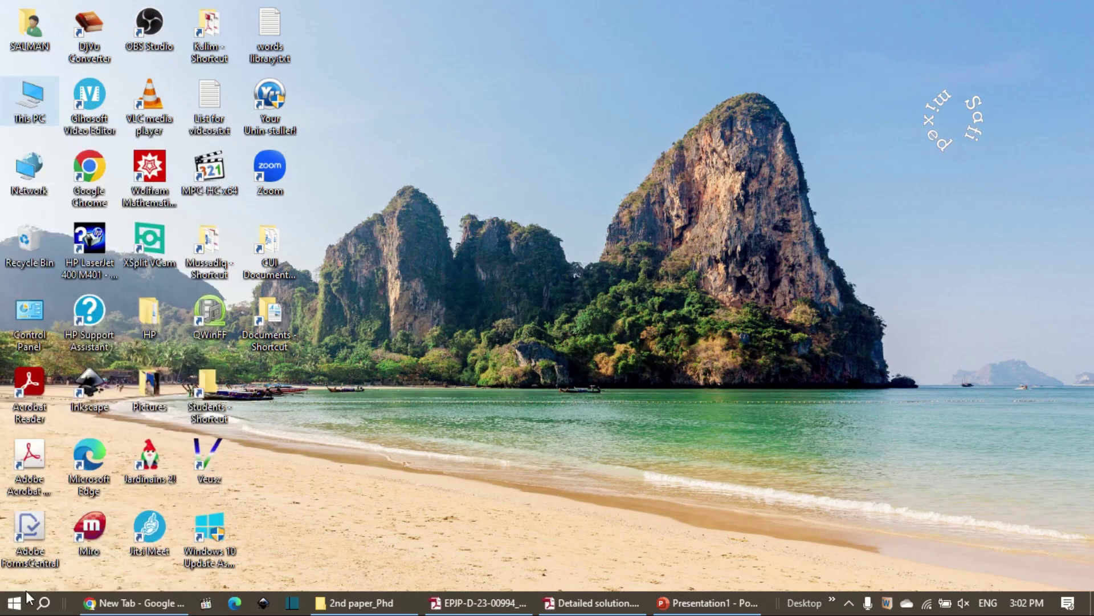
click(45, 603)
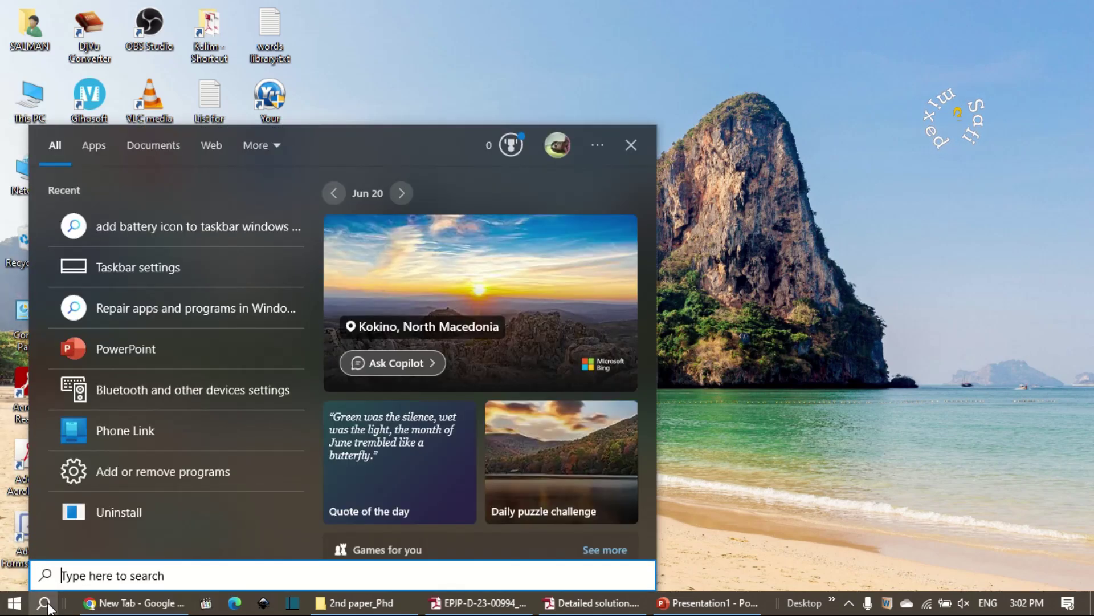
text(tas)
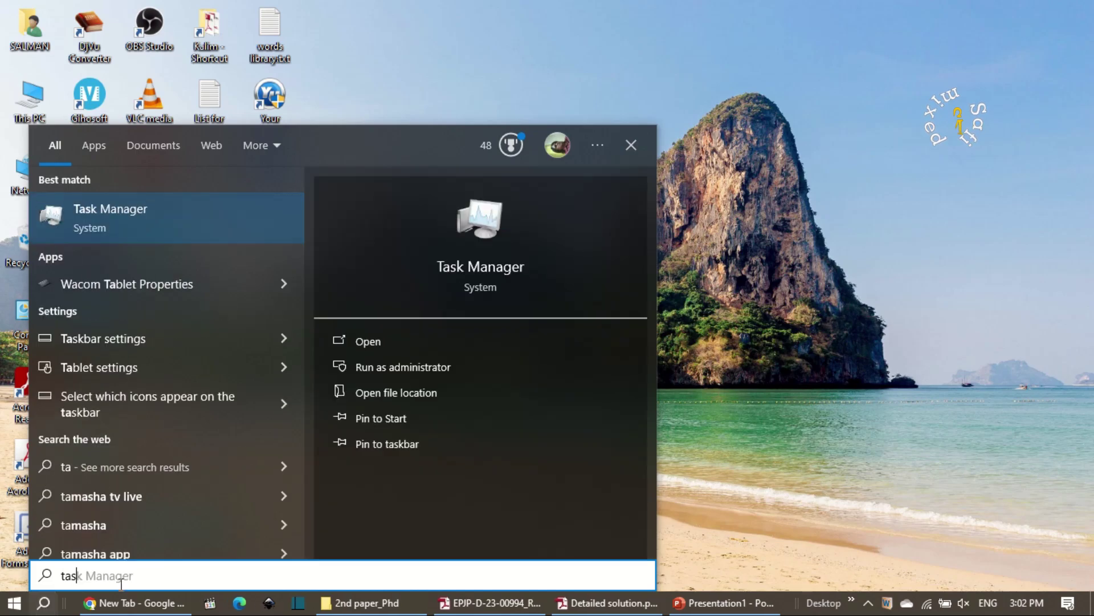
text(kbar)
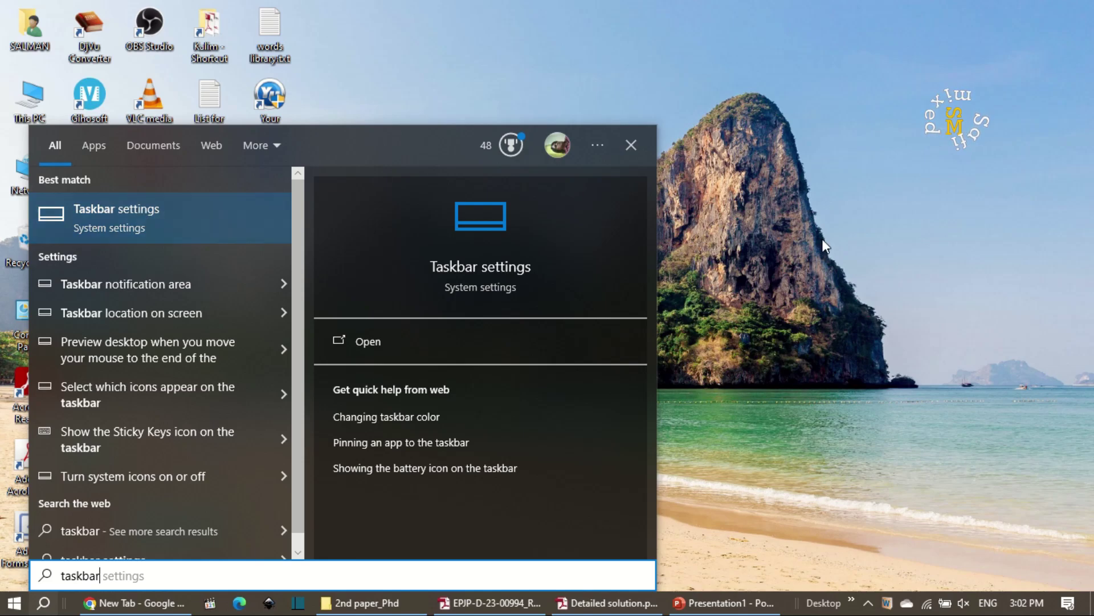
key(Escape)
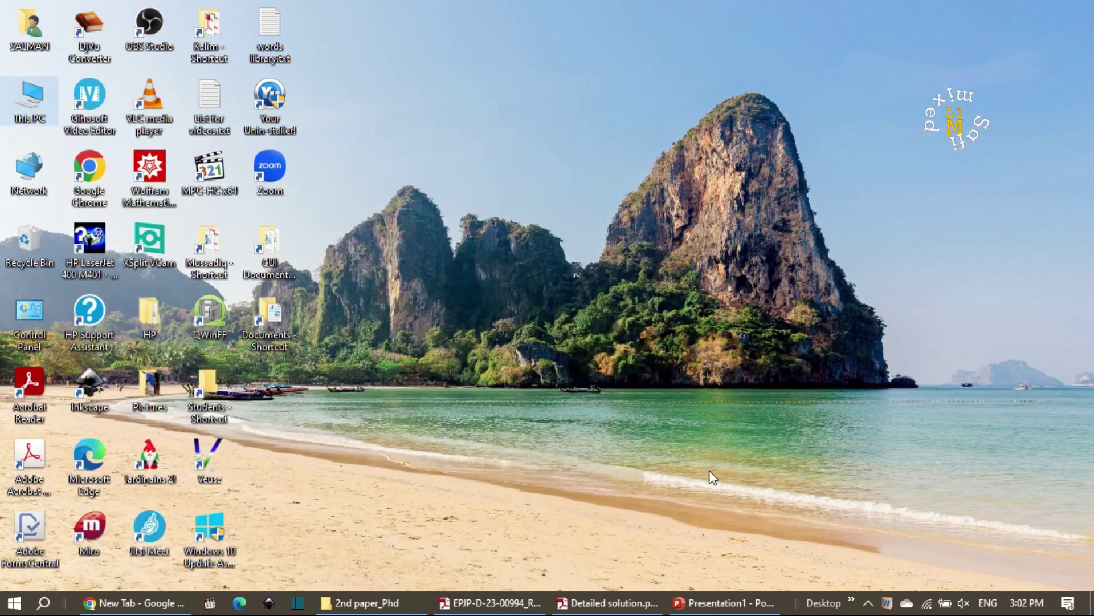
right_click(789, 604)
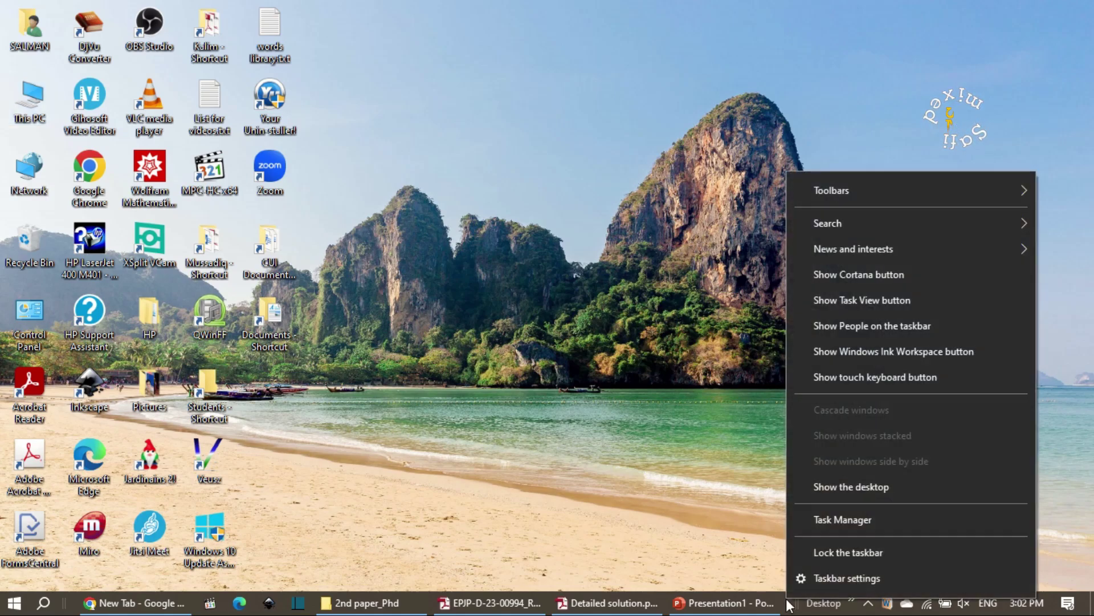
click(869, 577)
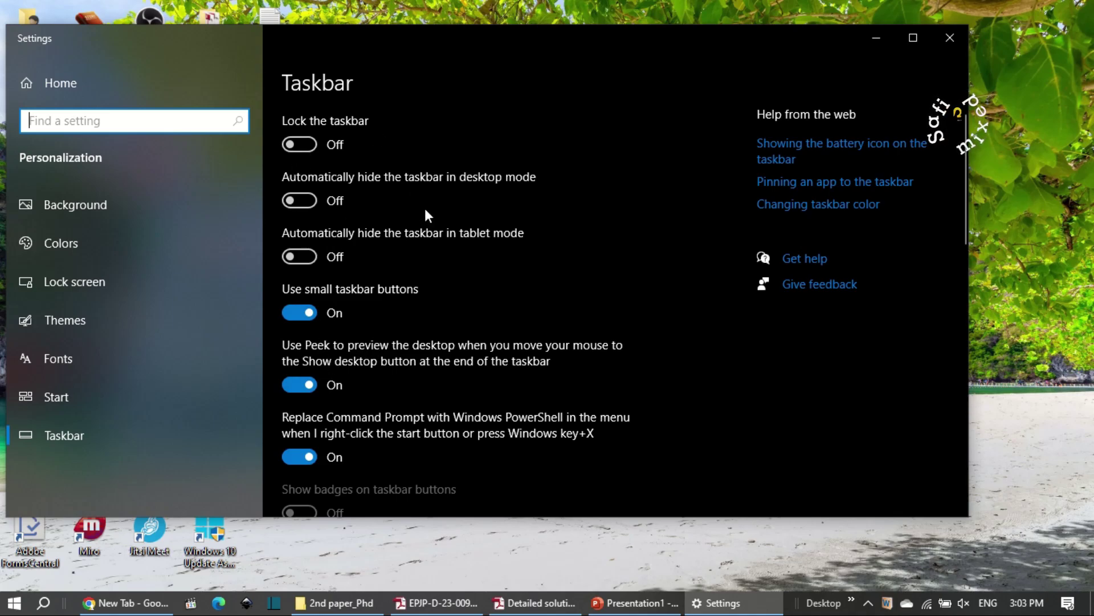
scroll(426, 209, down, 6)
scroll(433, 228, up, 7)
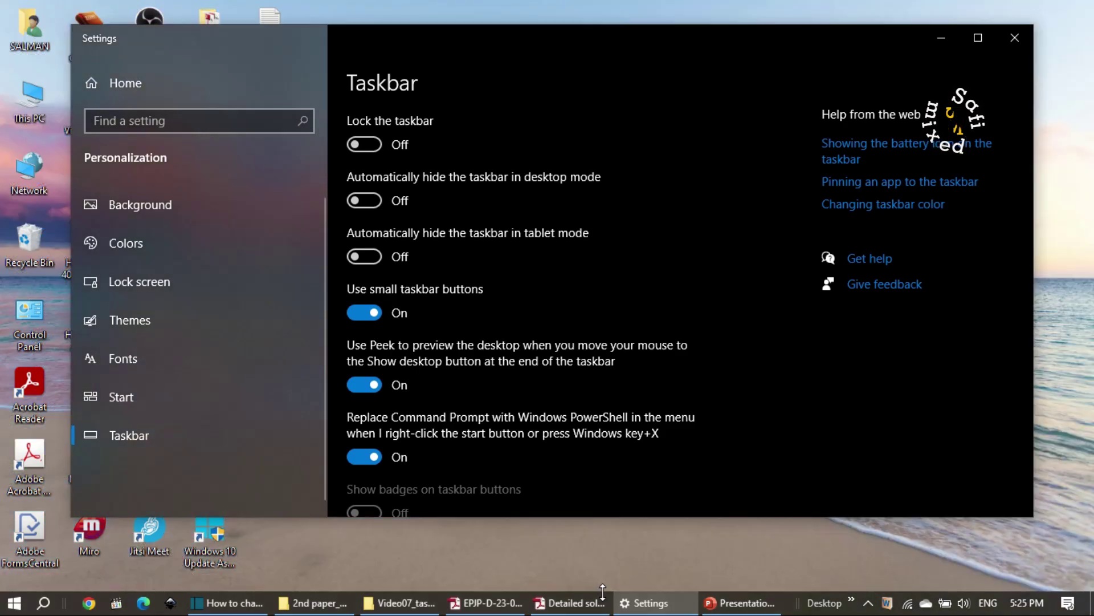
drag(602, 591, 600, 538)
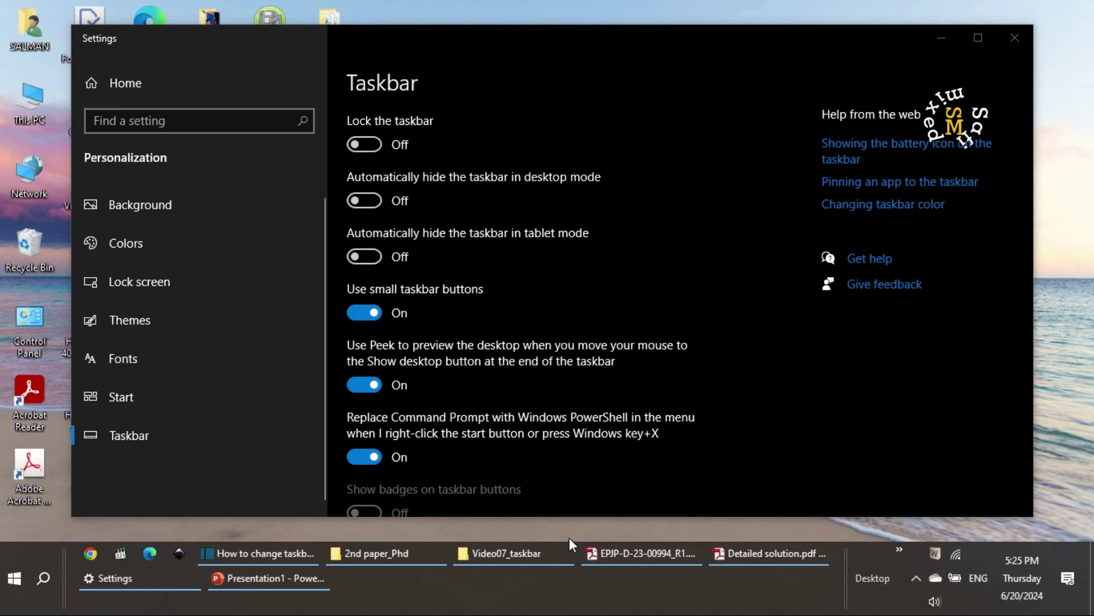
mouse_move(569, 541)
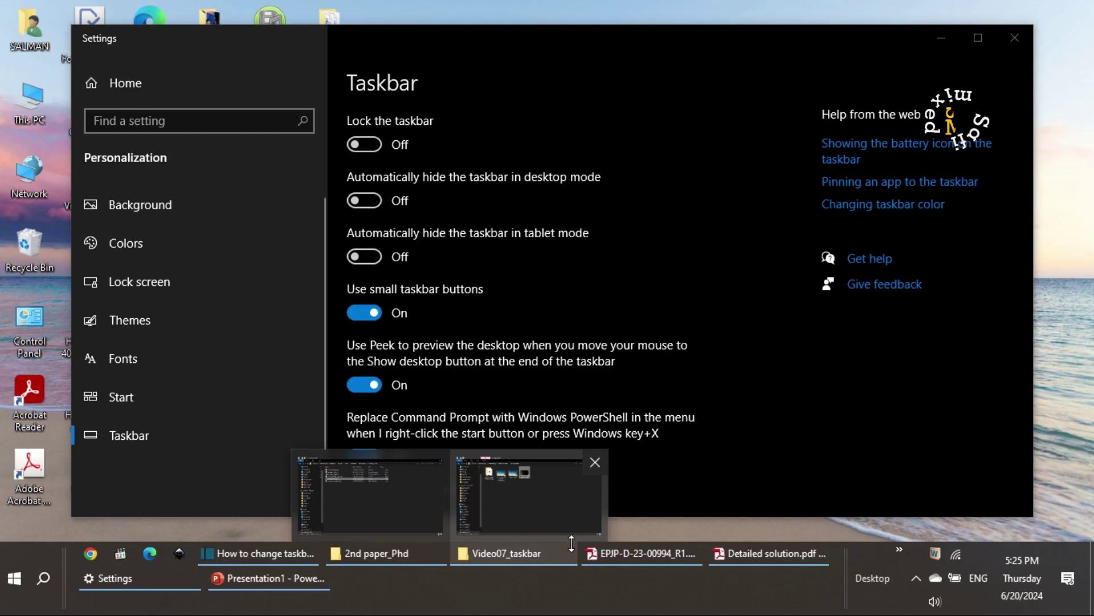
drag(571, 543, 572, 578)
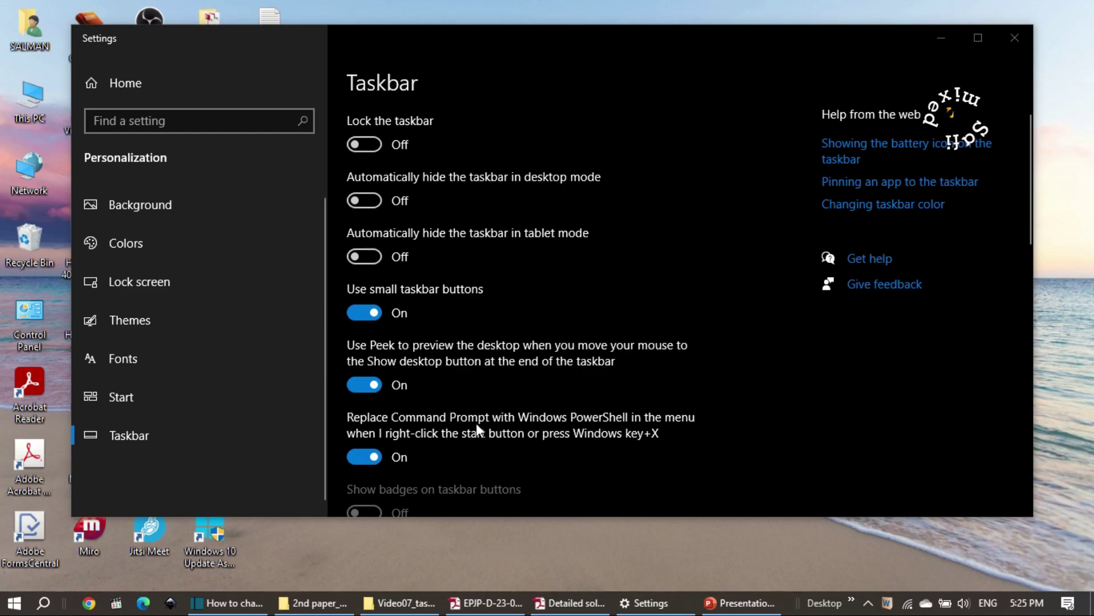
click(418, 171)
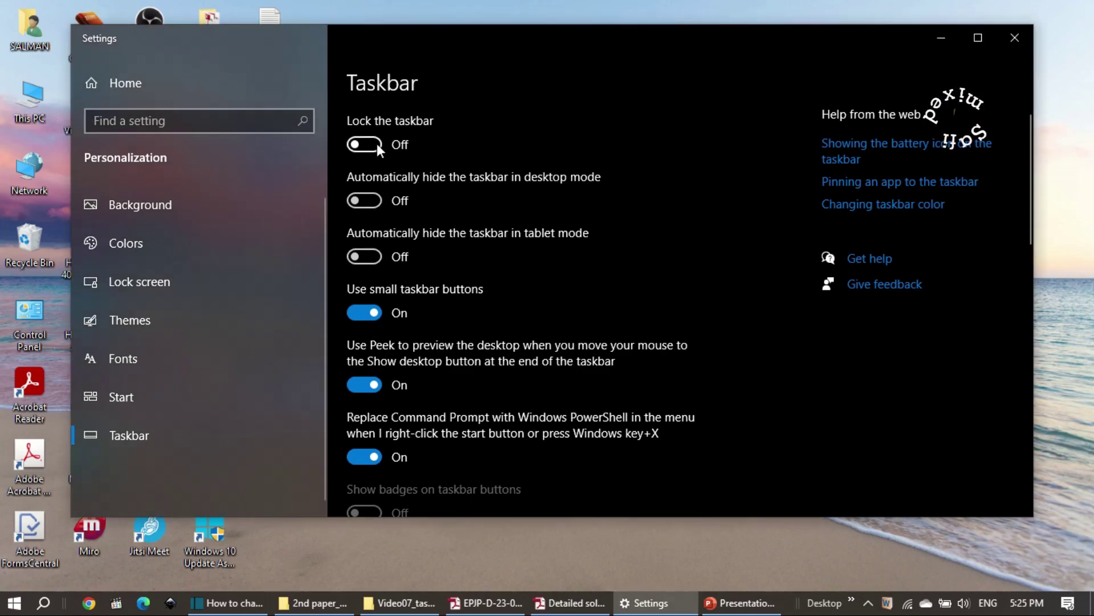
click(377, 144)
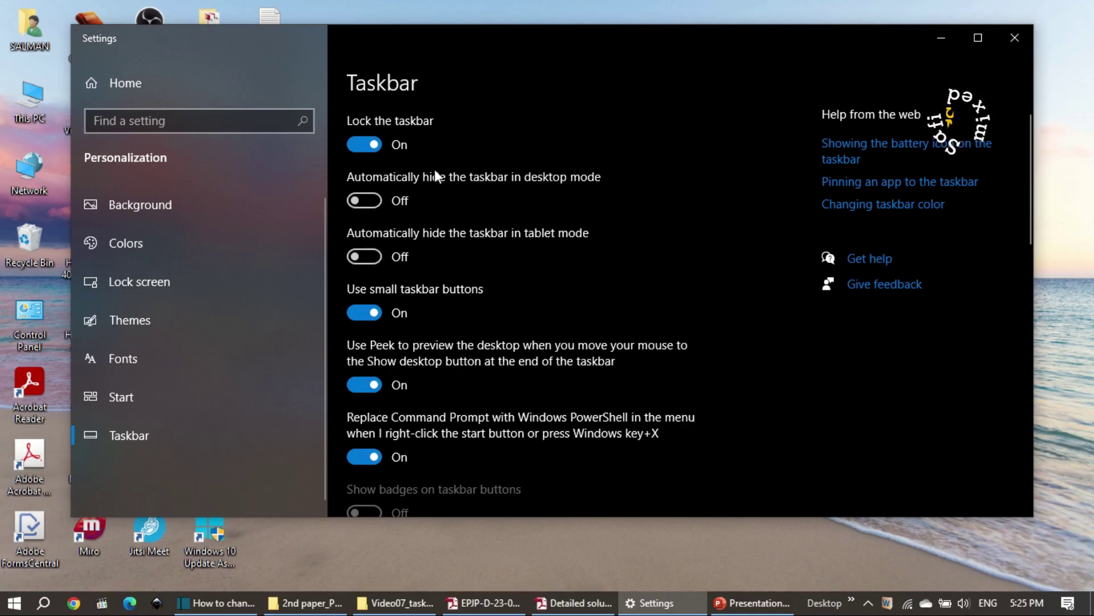
click(358, 144)
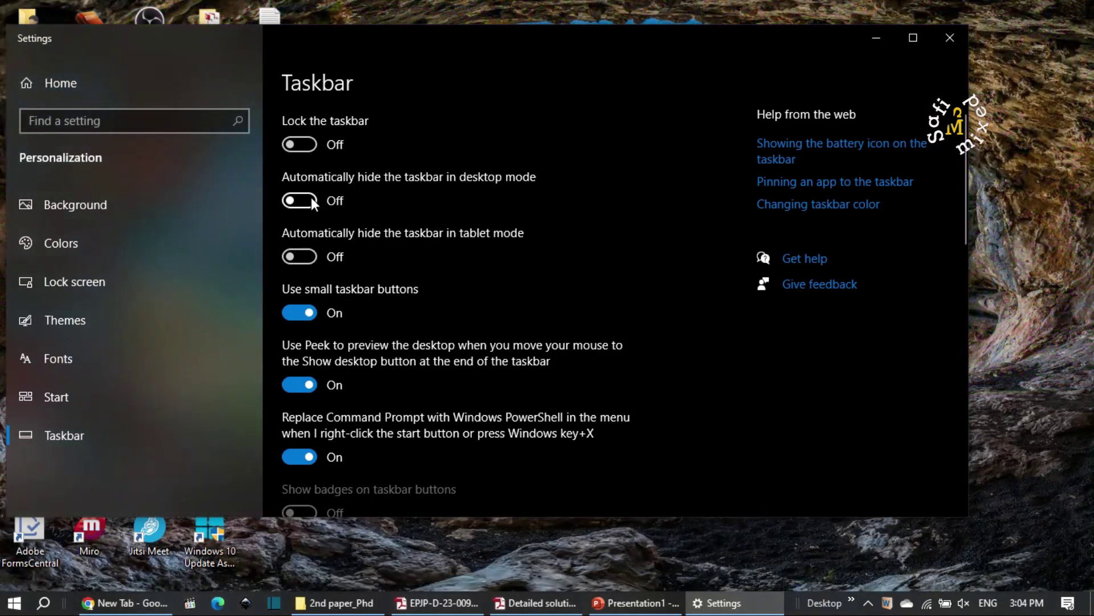
Switch 'Automatically hide the taskbar in desktop mode' on, then back off.
click(311, 200)
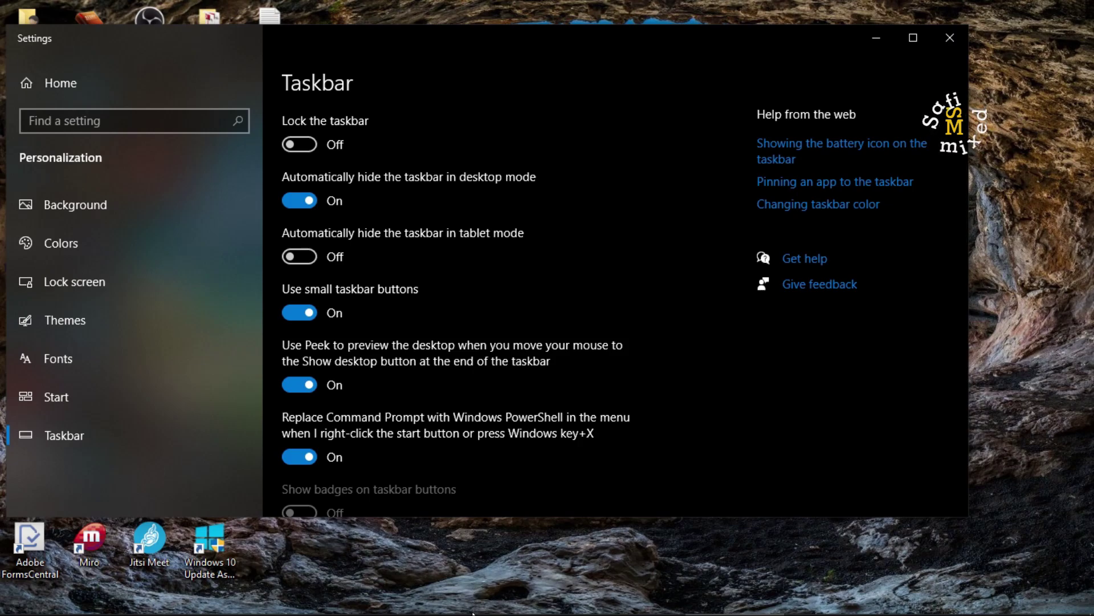
mouse_move(473, 609)
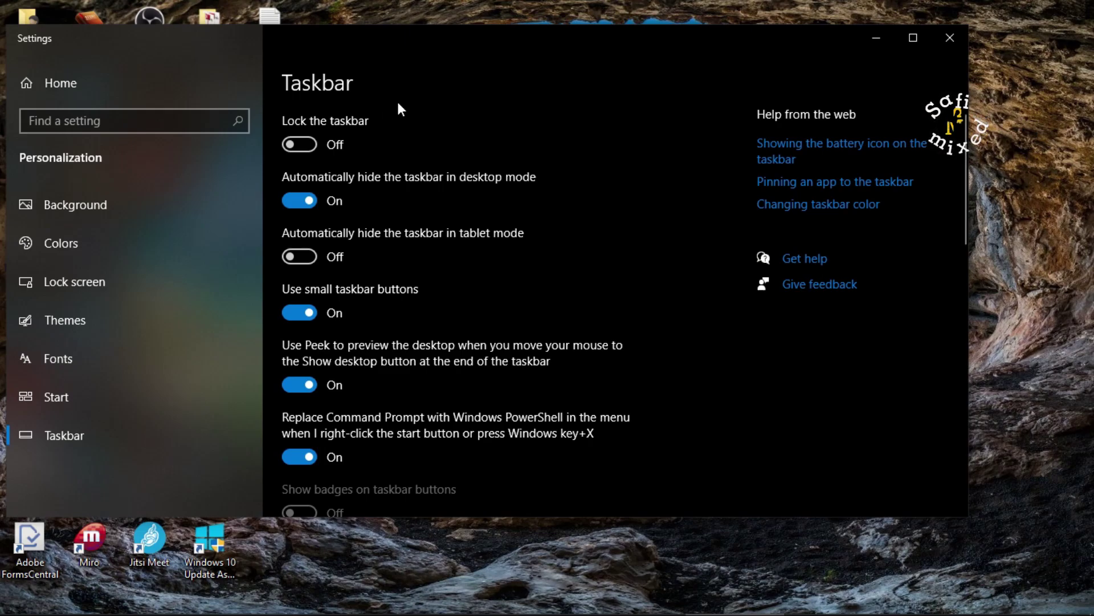
click(291, 199)
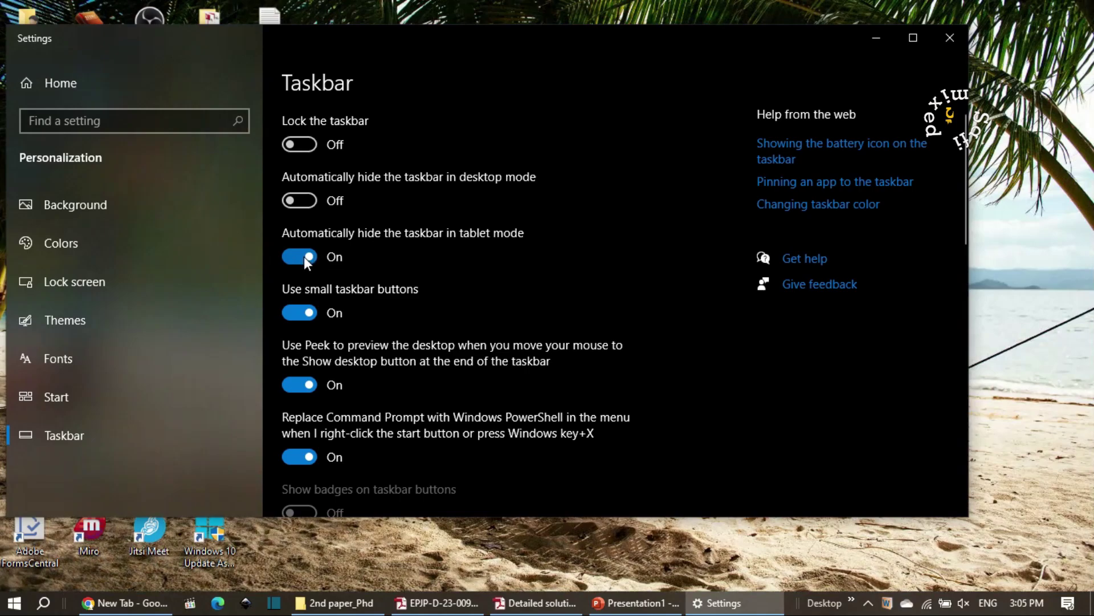
Turn tablet-mode taskbar auto-hide off, and toggle small taskbar buttons off then on again.
click(290, 258)
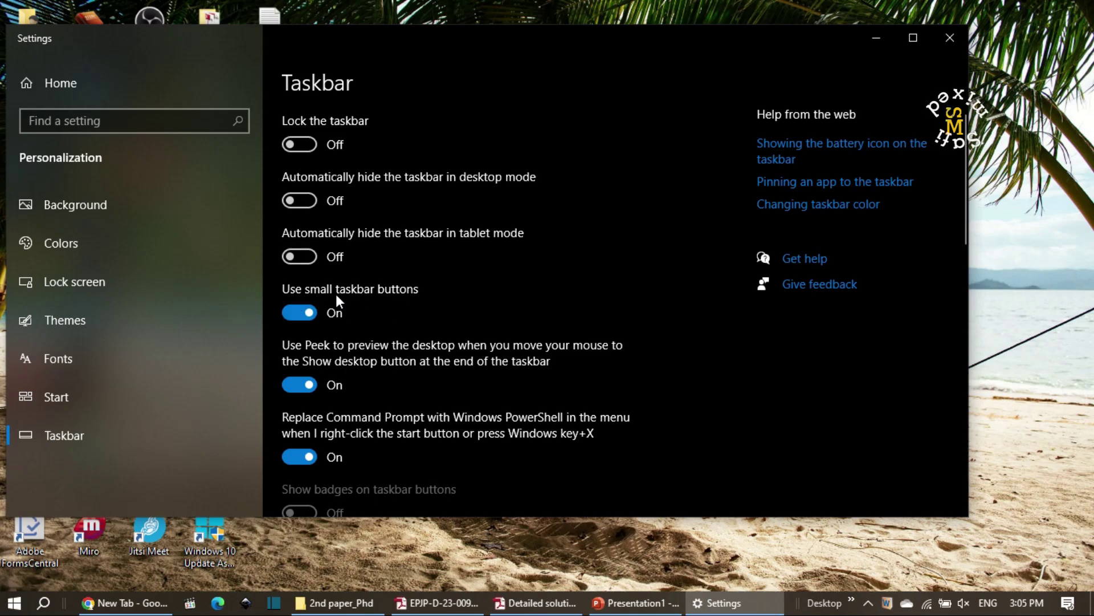
click(293, 314)
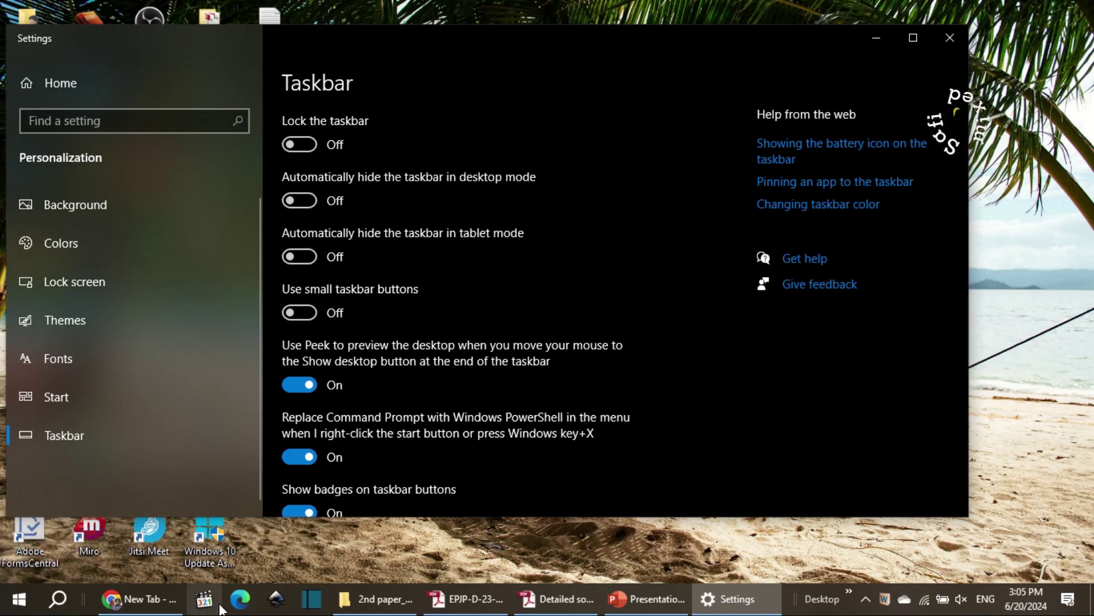
click(300, 312)
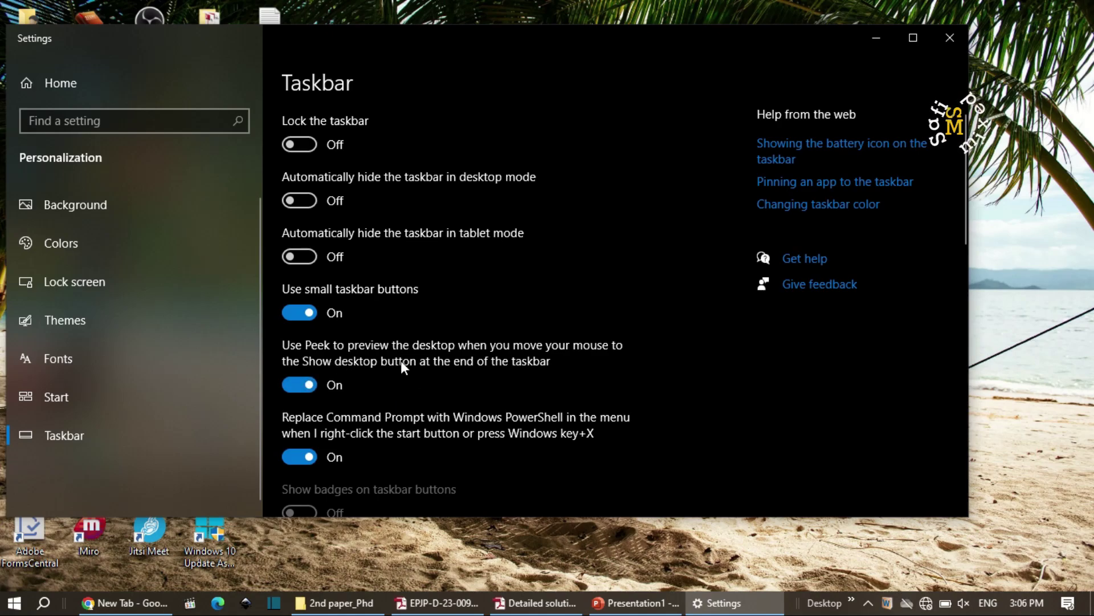
scroll(401, 360, down, 2)
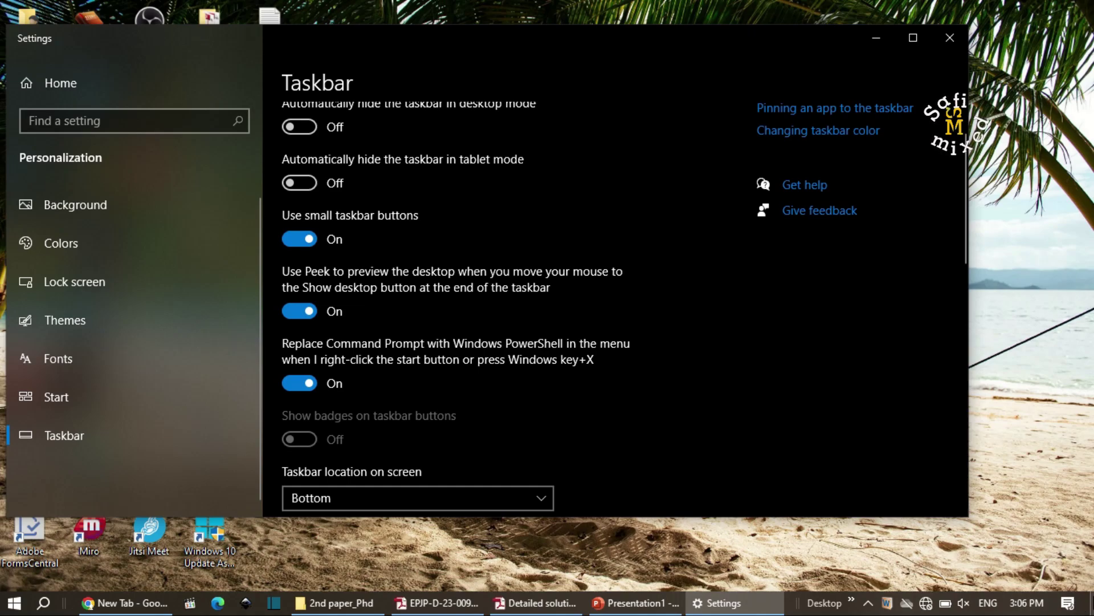
mouse_move(1077, 607)
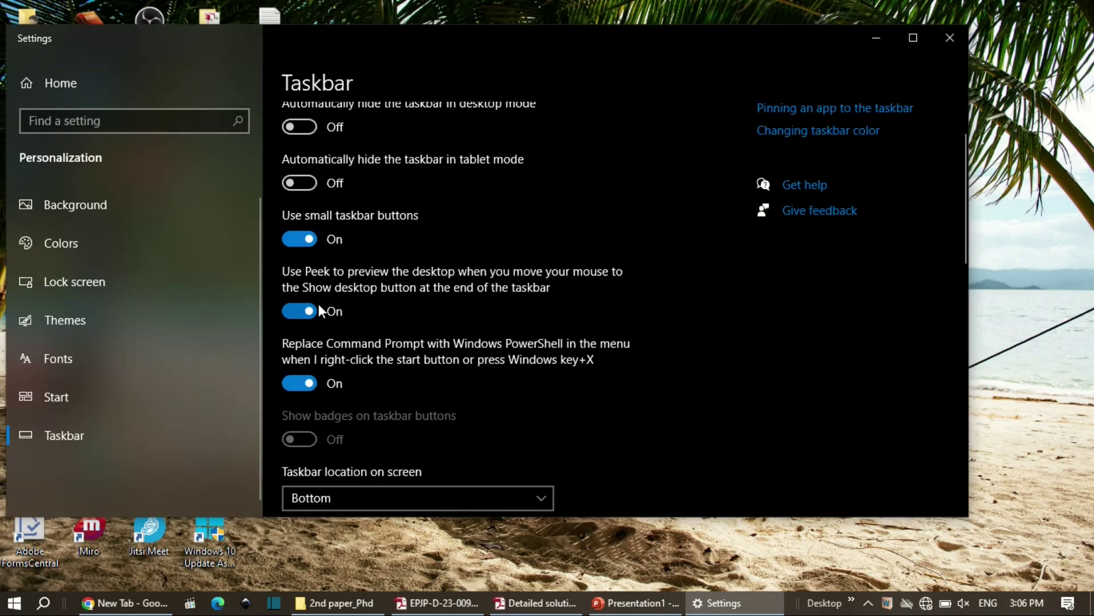
click(290, 313)
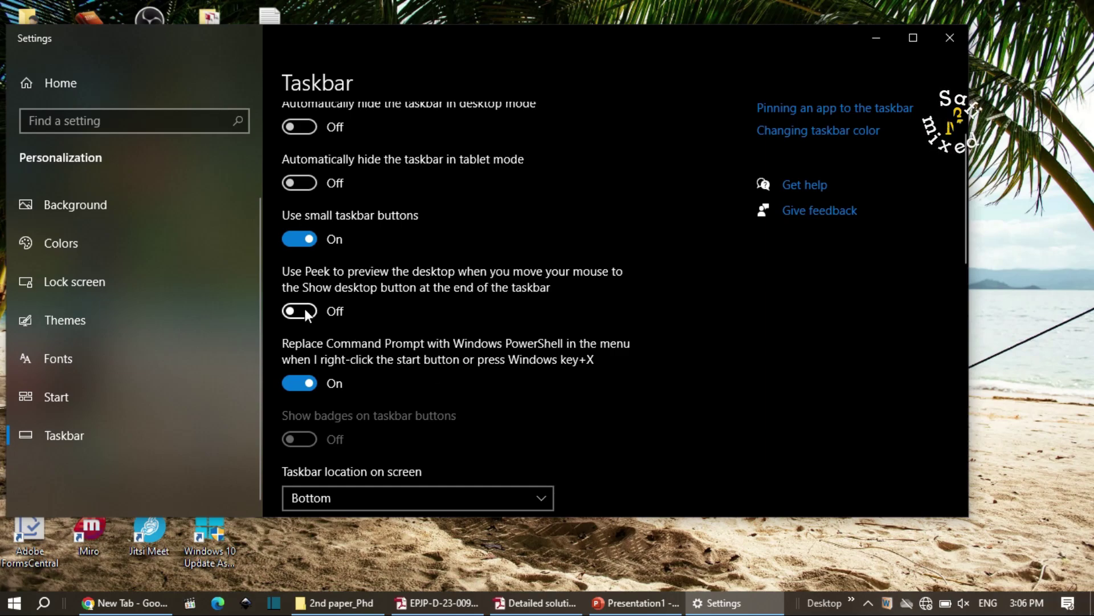
scroll(402, 345, down, 3)
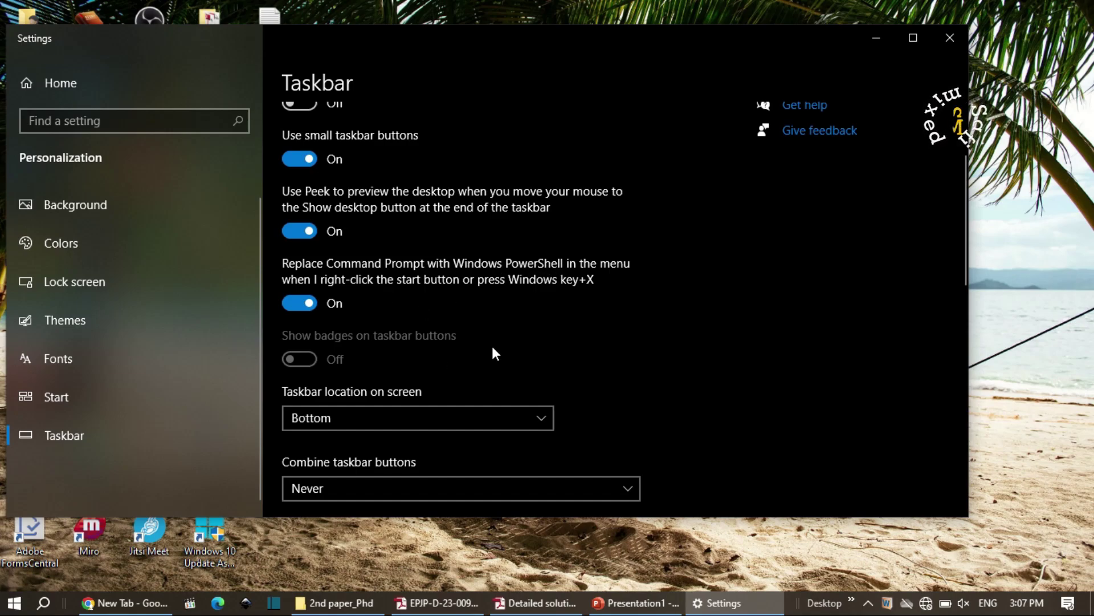
scroll(493, 344, down, 3)
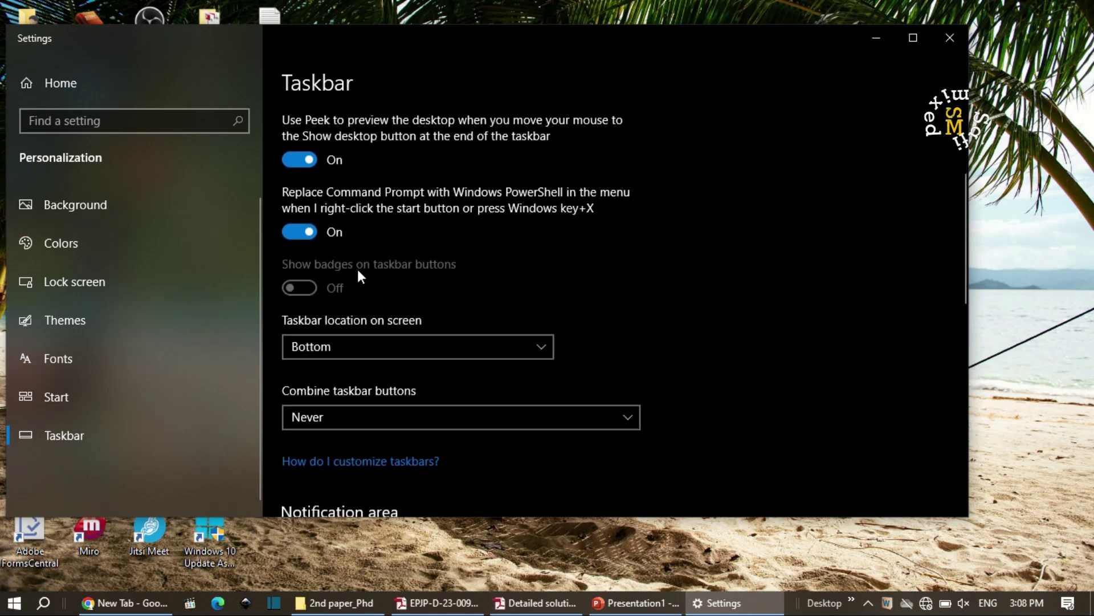
scroll(437, 326, down, 2)
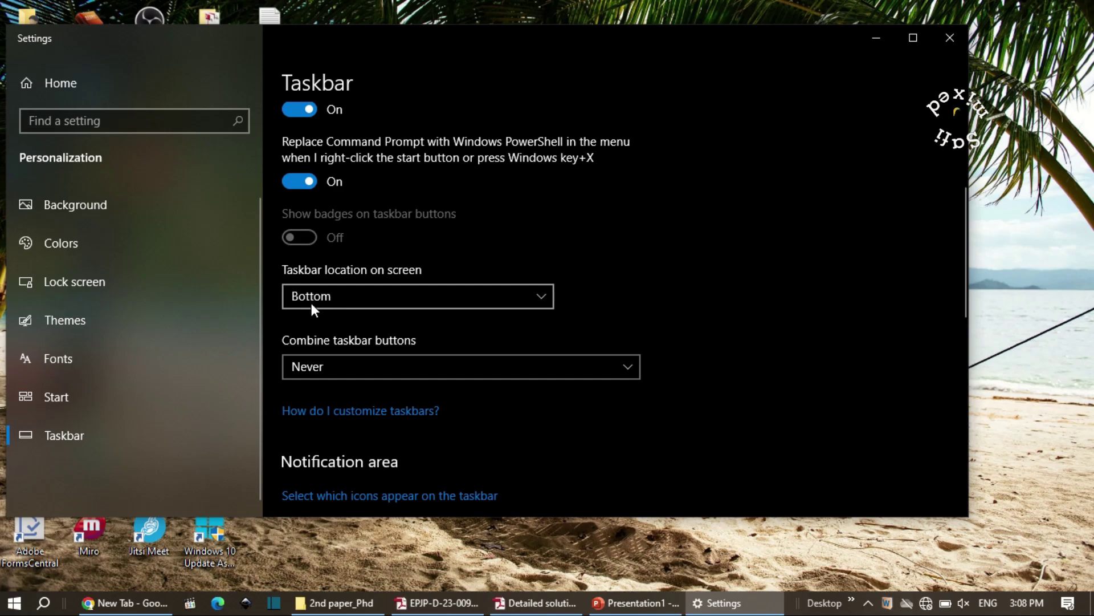
Move the taskbar to the Left edge, then to the Top edge of the screen.
click(545, 293)
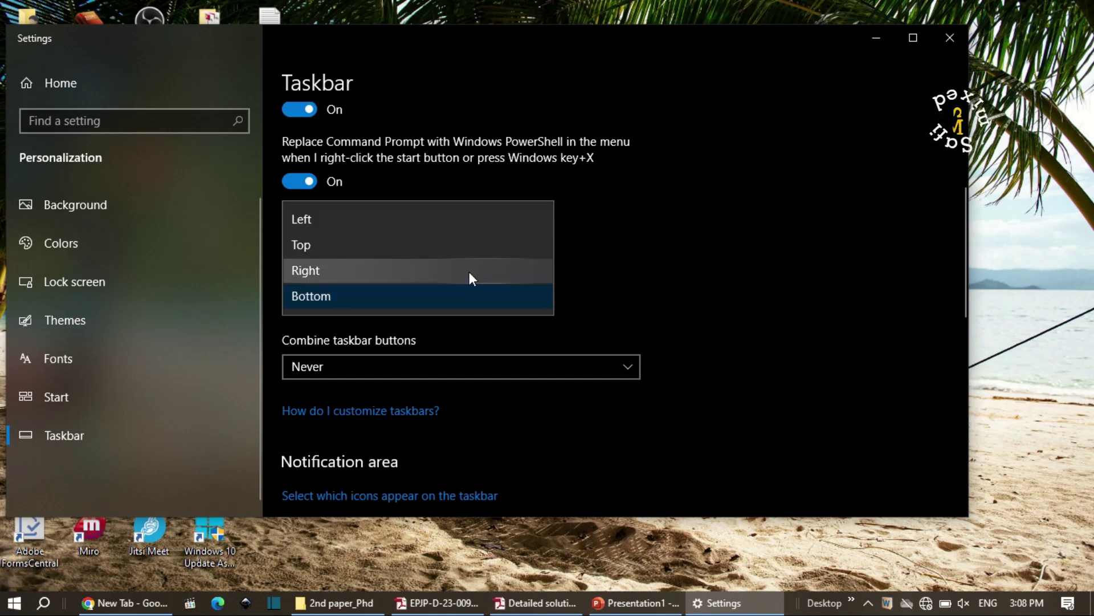
click(359, 219)
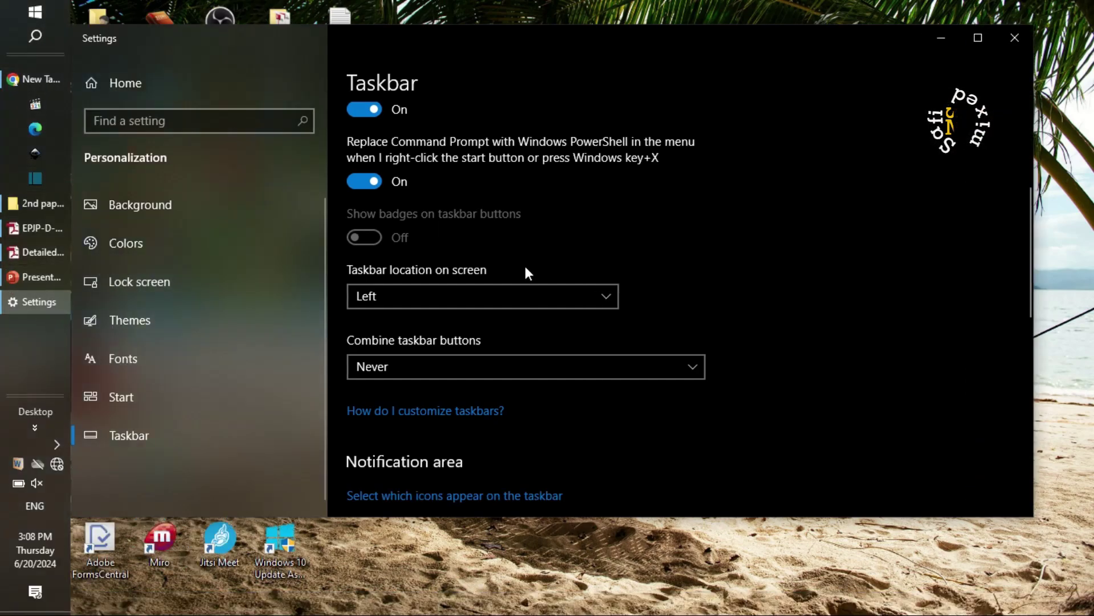
click(607, 297)
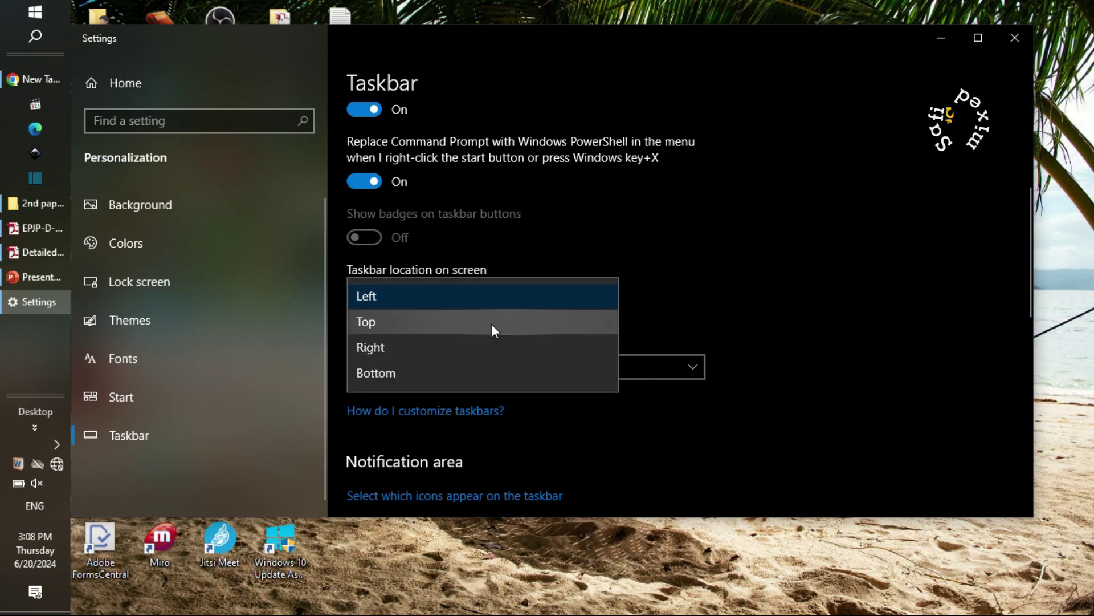
click(450, 322)
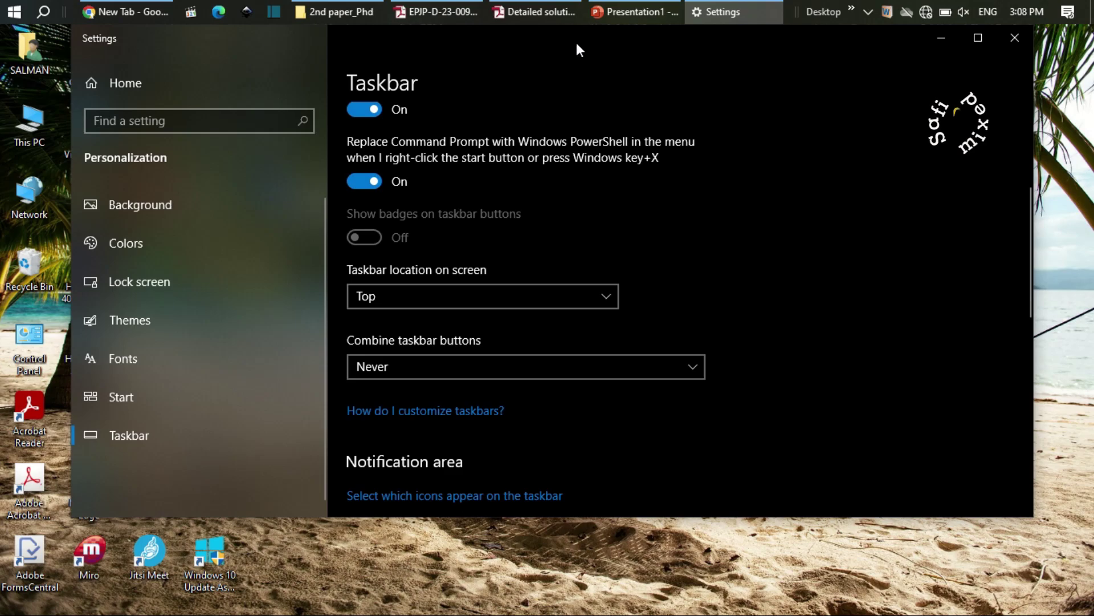
Set the taskbar location on screen back to Bottom.
click(604, 295)
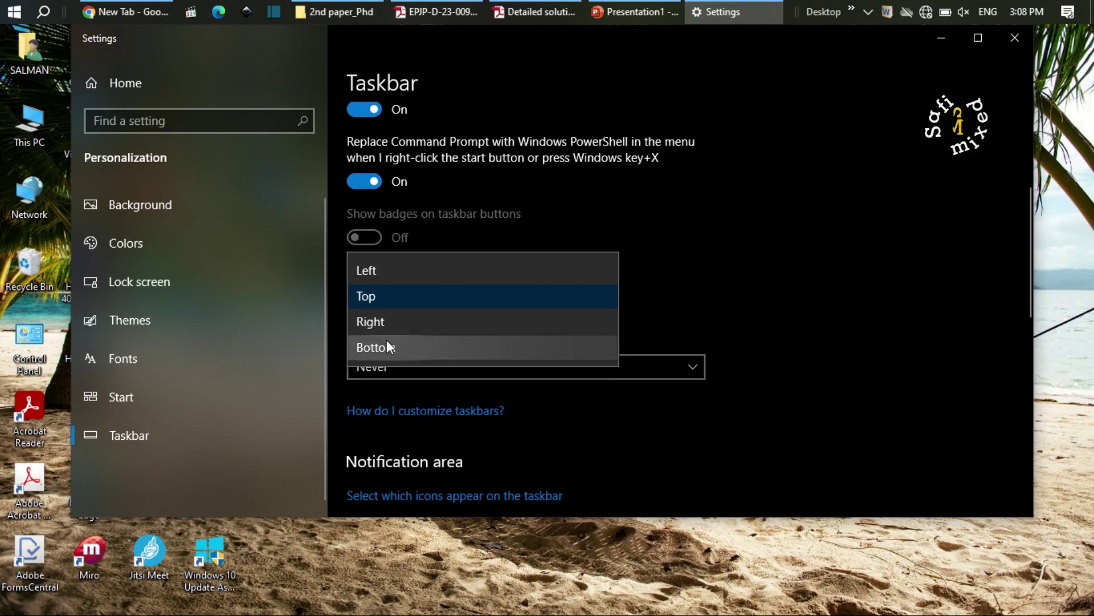
click(391, 347)
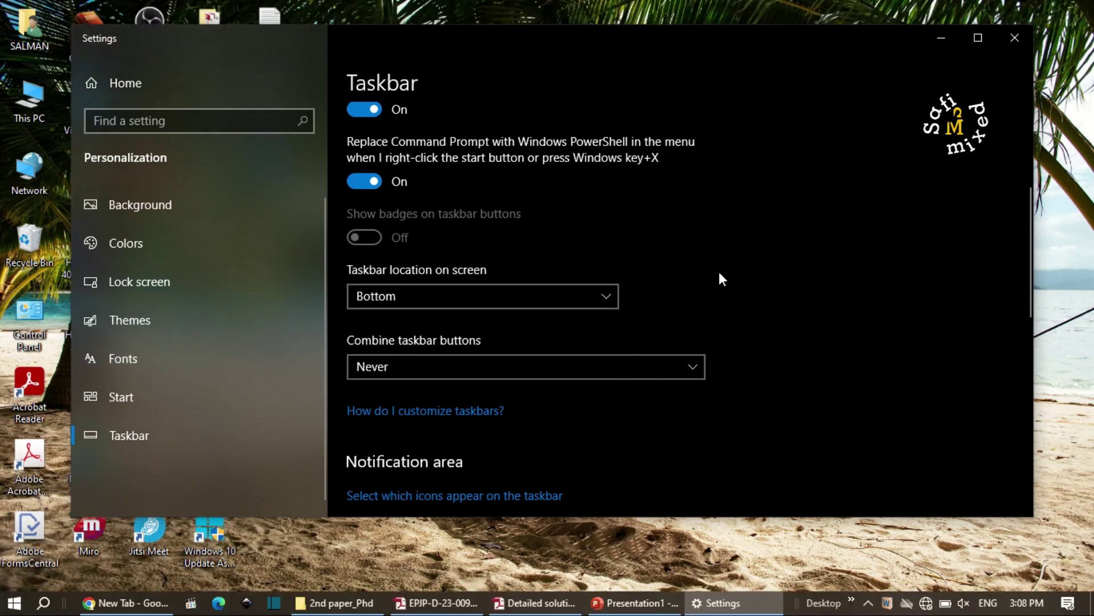
scroll(719, 273, down, 3)
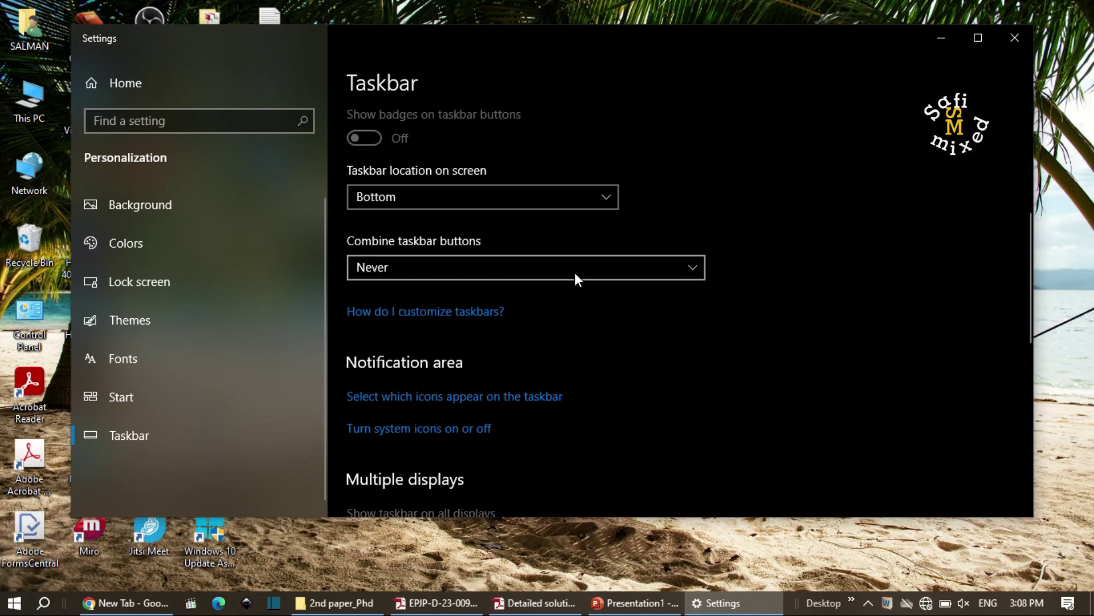
click(695, 265)
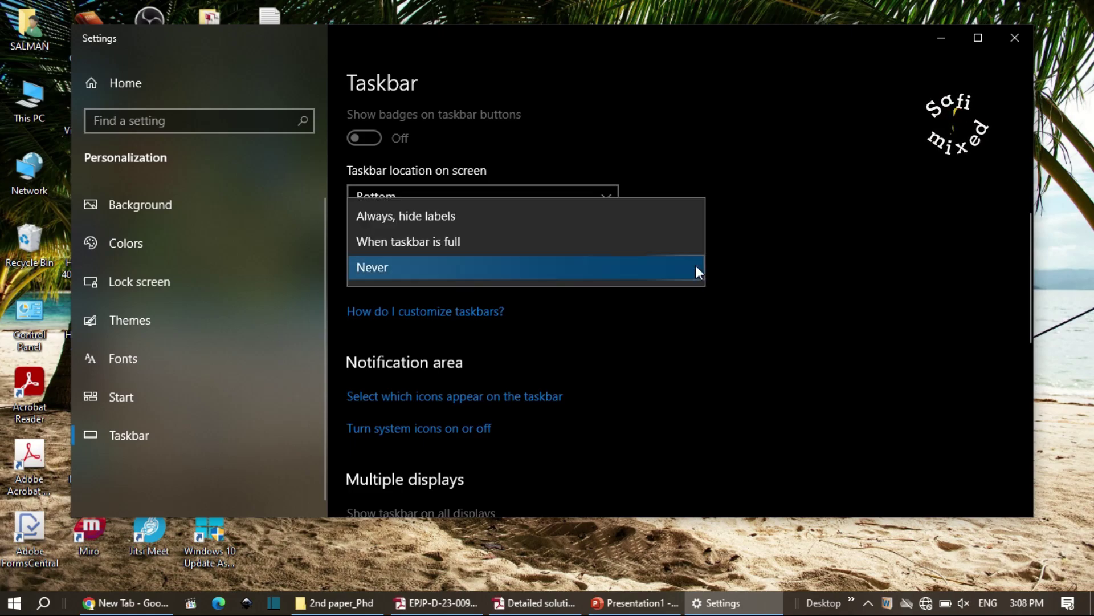
click(450, 214)
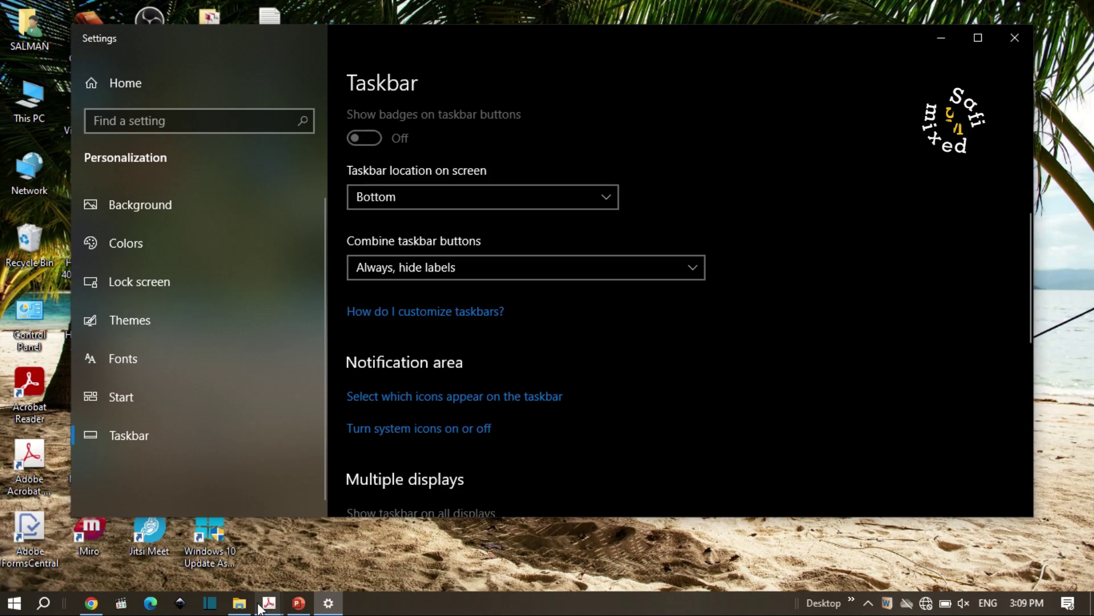
mouse_move(270, 609)
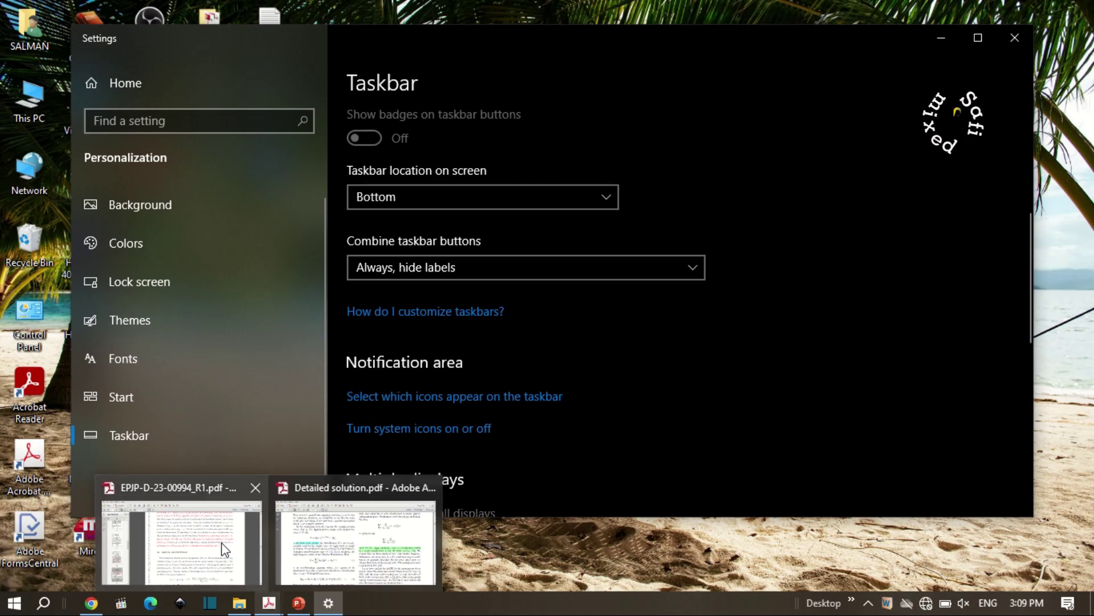
mouse_move(347, 537)
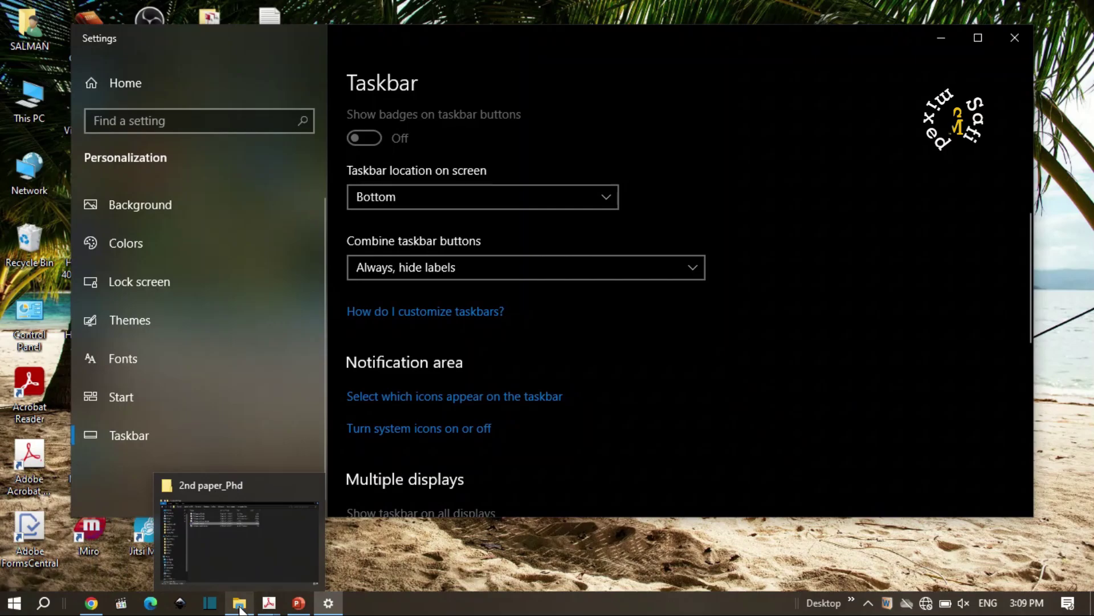
mouse_move(258, 563)
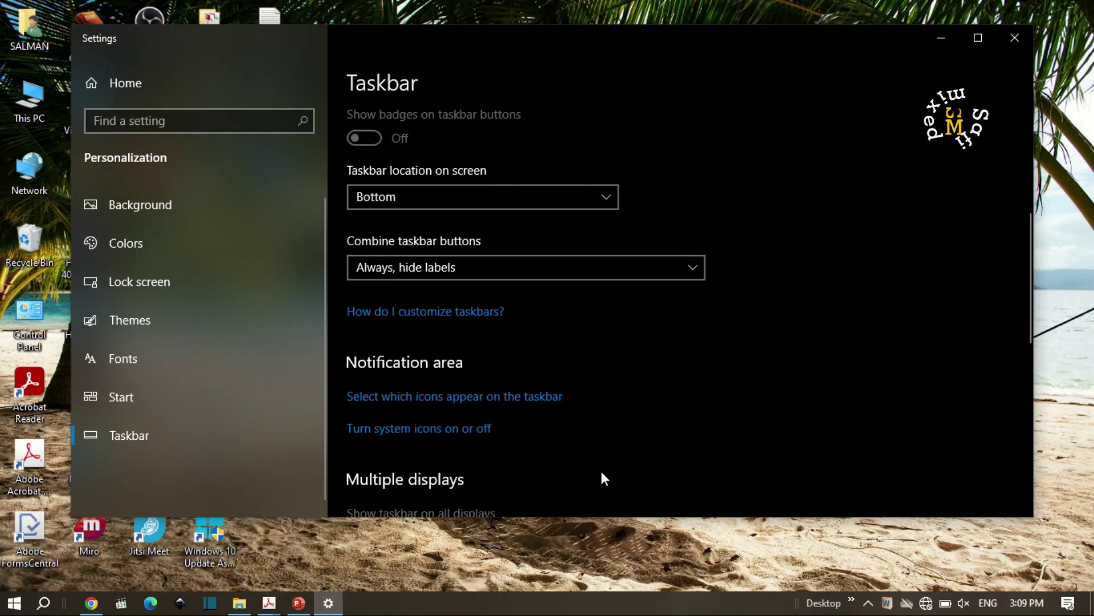
click(643, 268)
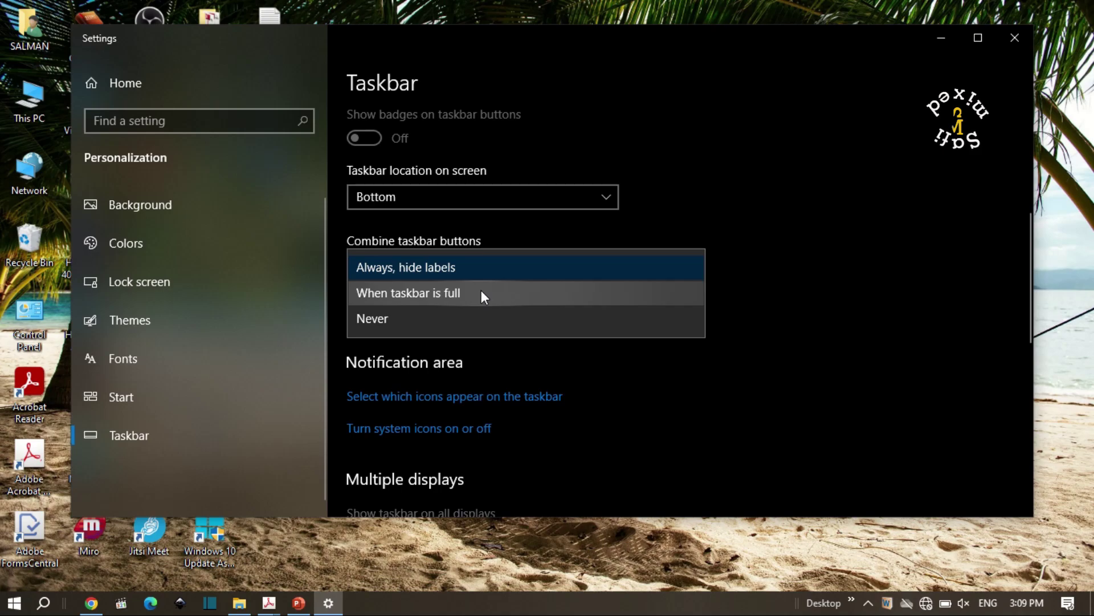
click(391, 321)
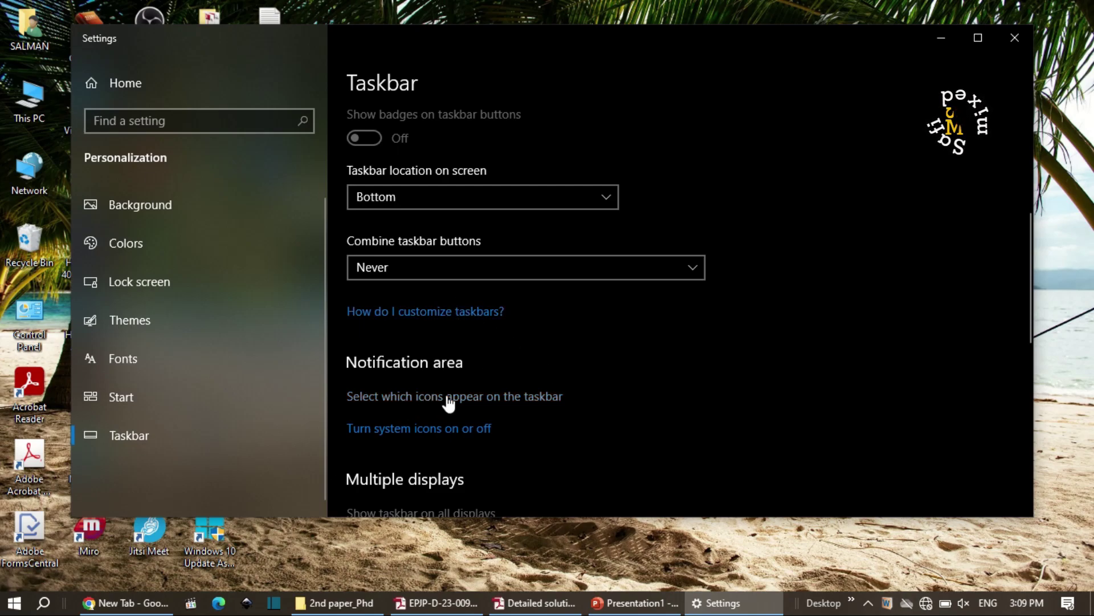
Open 'Select which icons appear on the taskbar' and scroll through its icon list.
click(493, 400)
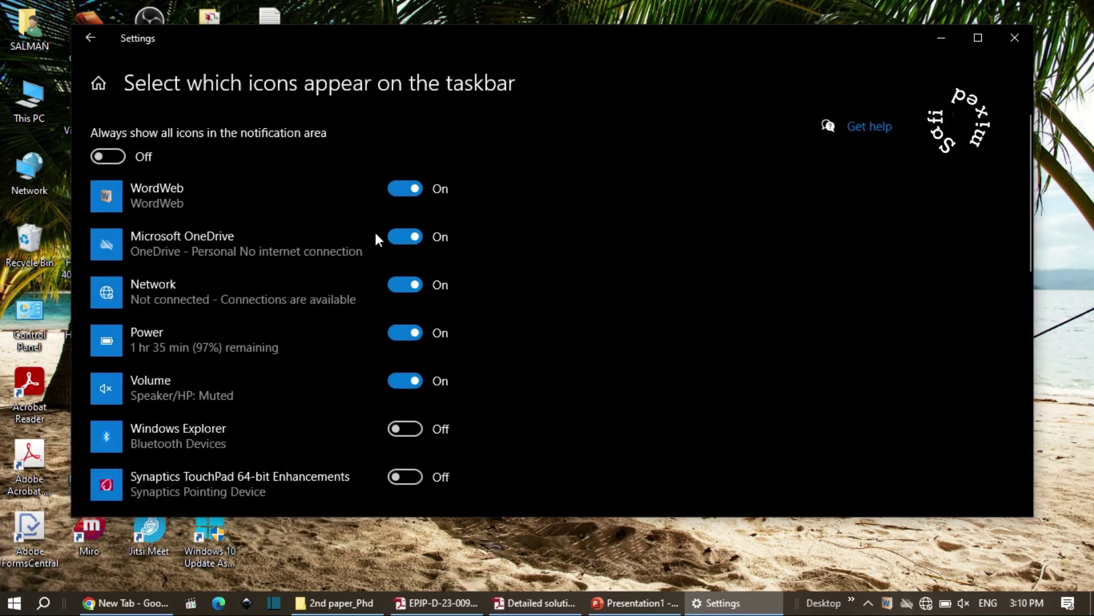
scroll(337, 225, down, 4)
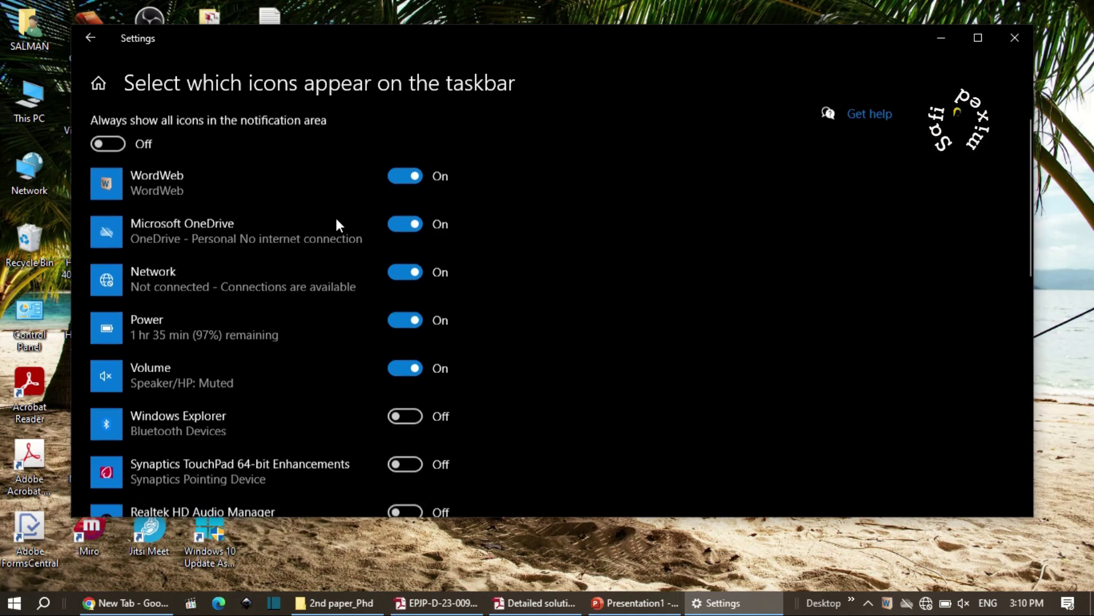
scroll(337, 222, down, 5)
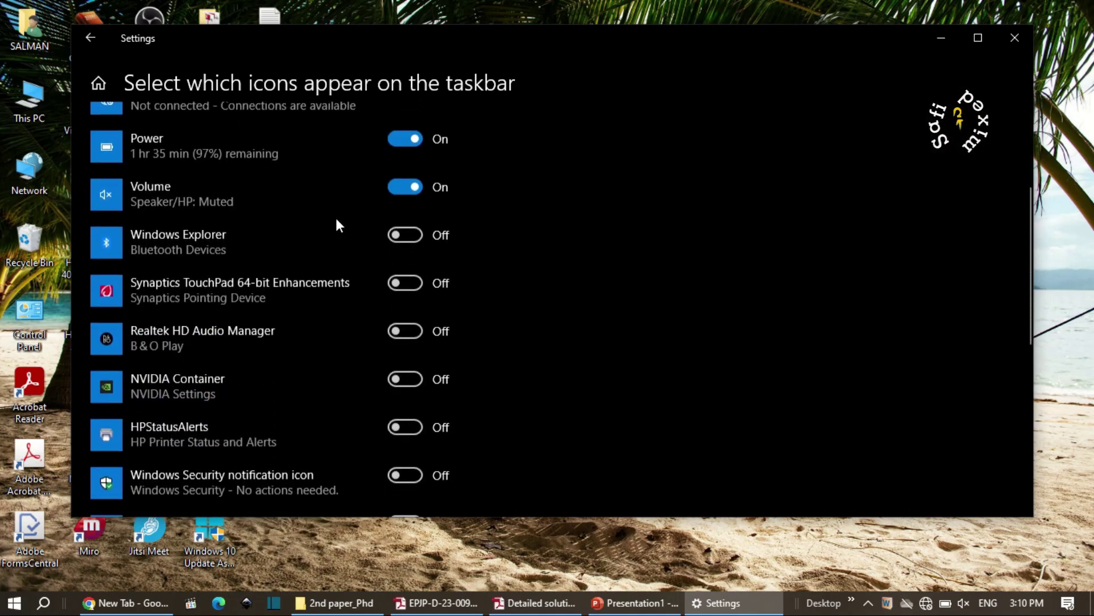
scroll(336, 225, down, 3)
scroll(336, 225, up, 10)
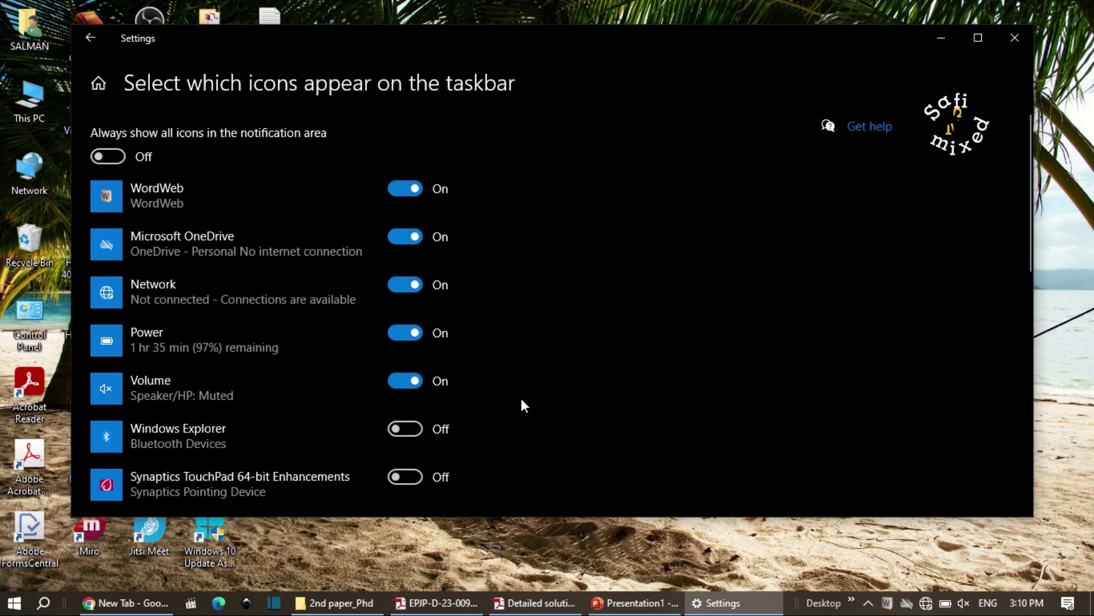
Switch the WordWeb and Network notification-area icons off, then back on.
click(397, 197)
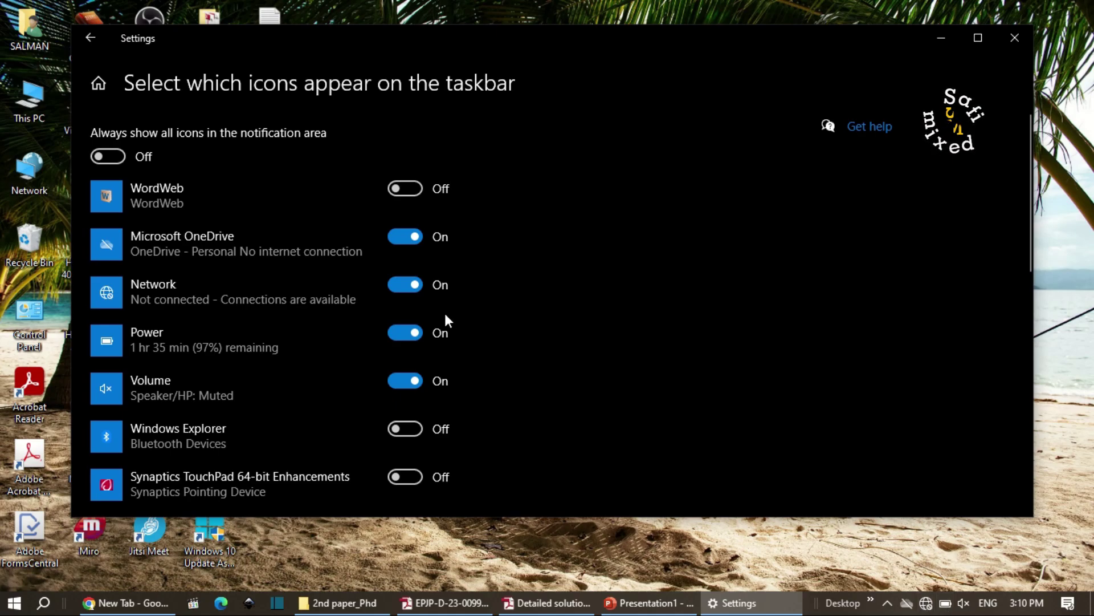
click(401, 285)
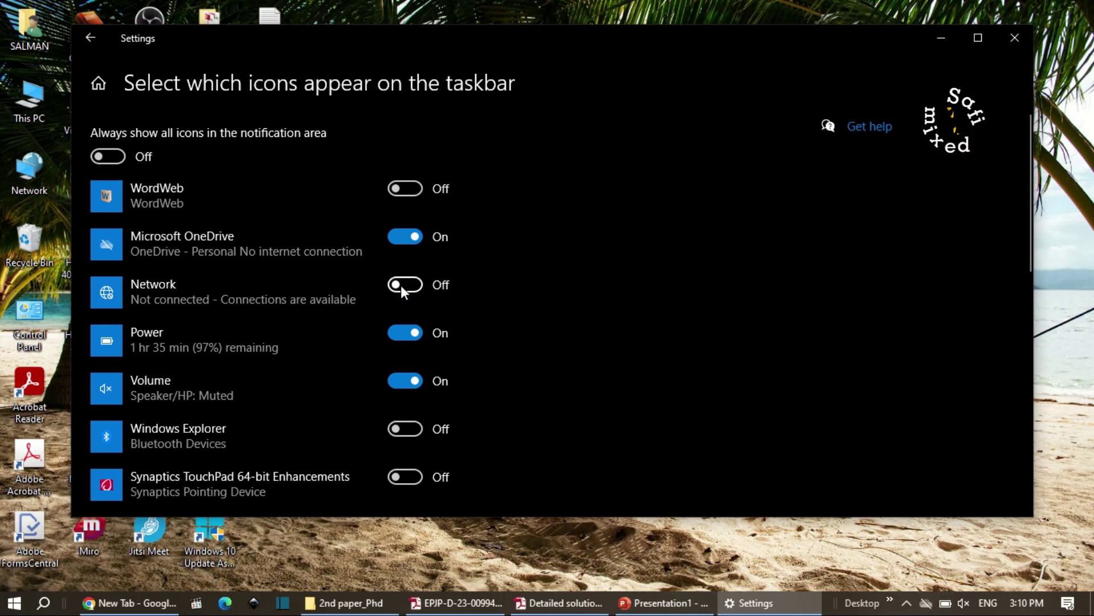
click(419, 285)
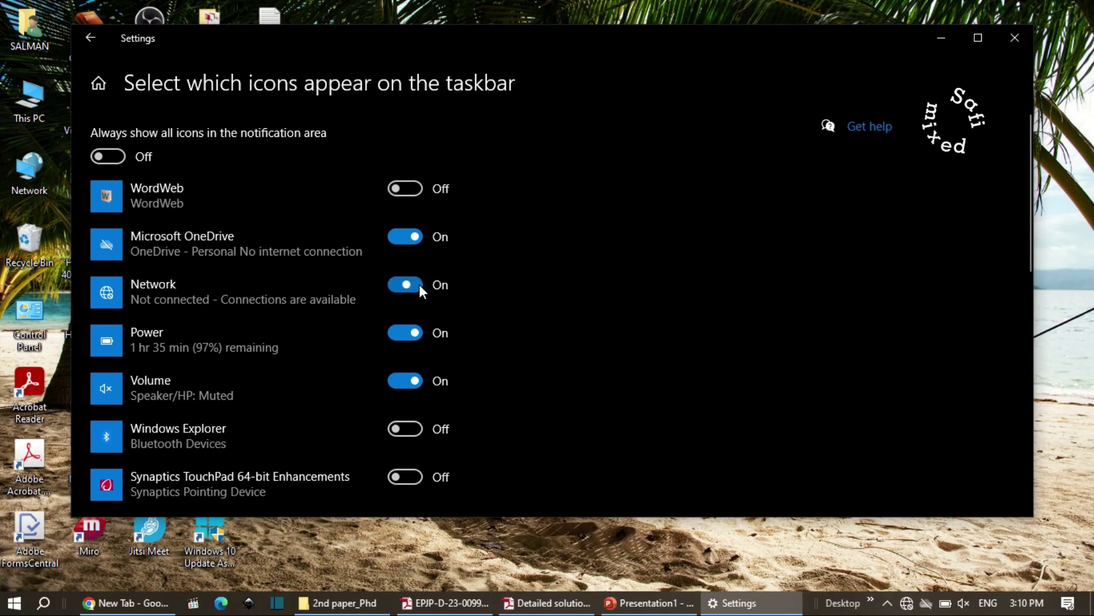
click(418, 188)
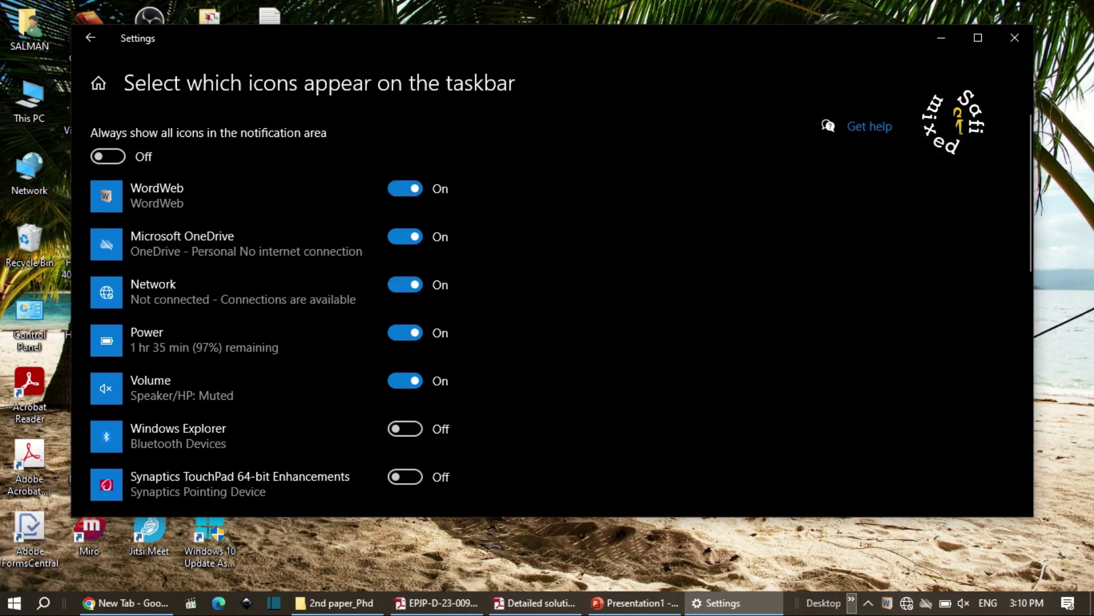
Go back to the Taskbar settings and open 'Turn system icons on or off'.
click(86, 43)
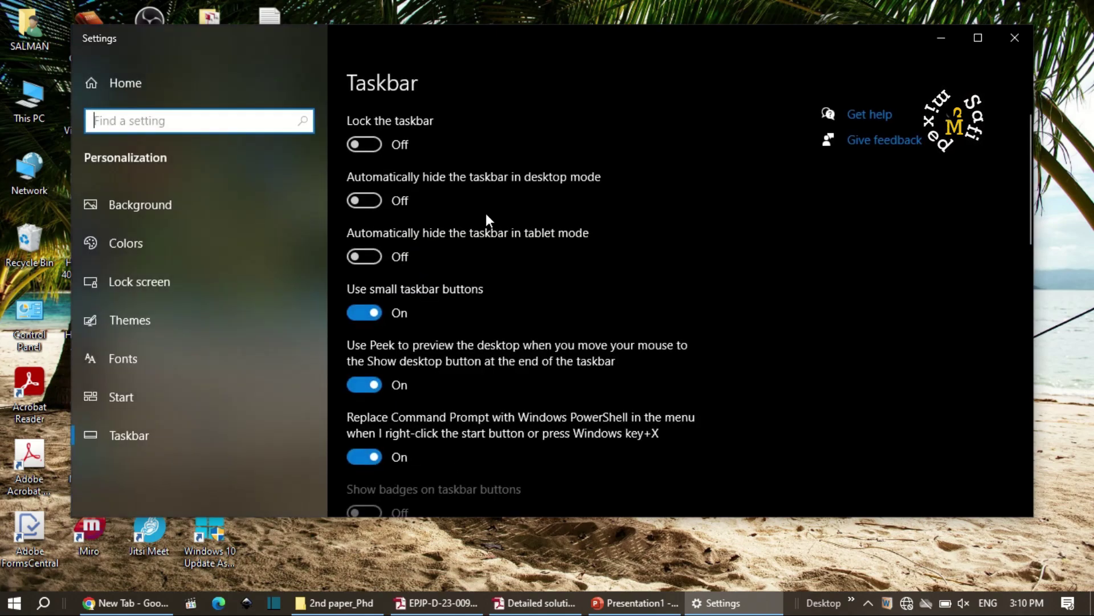
scroll(536, 311, down, 6)
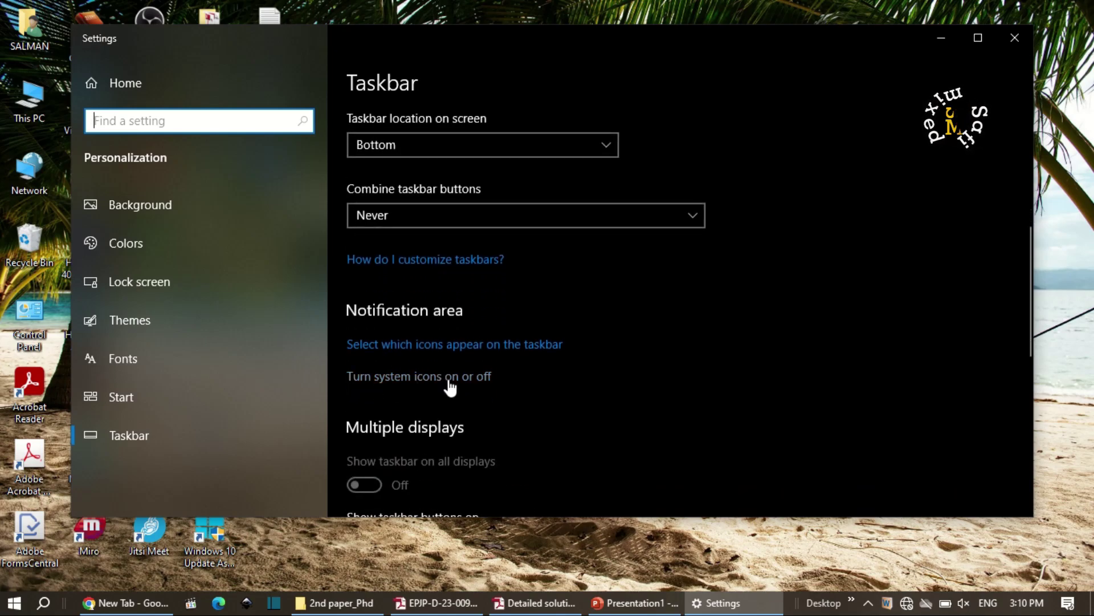
click(449, 378)
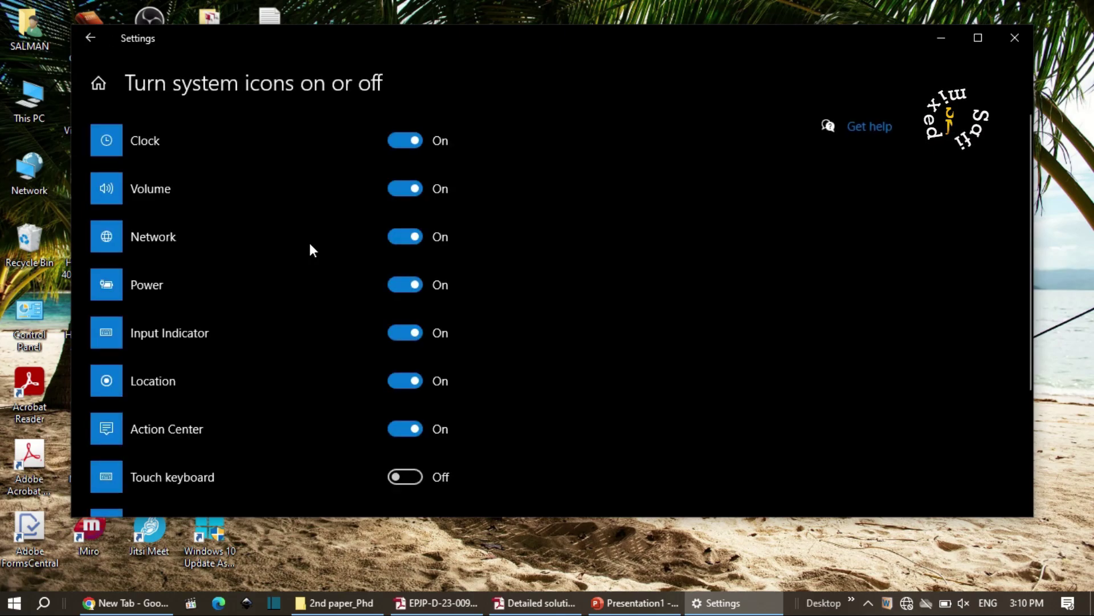
scroll(291, 208, down, 3)
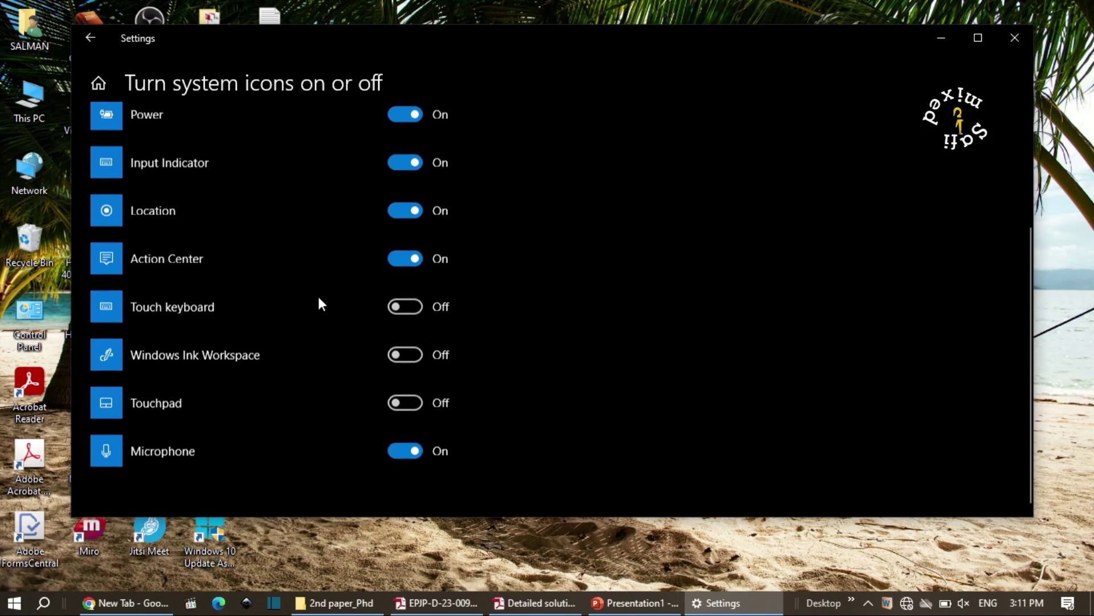
scroll(321, 303, up, 3)
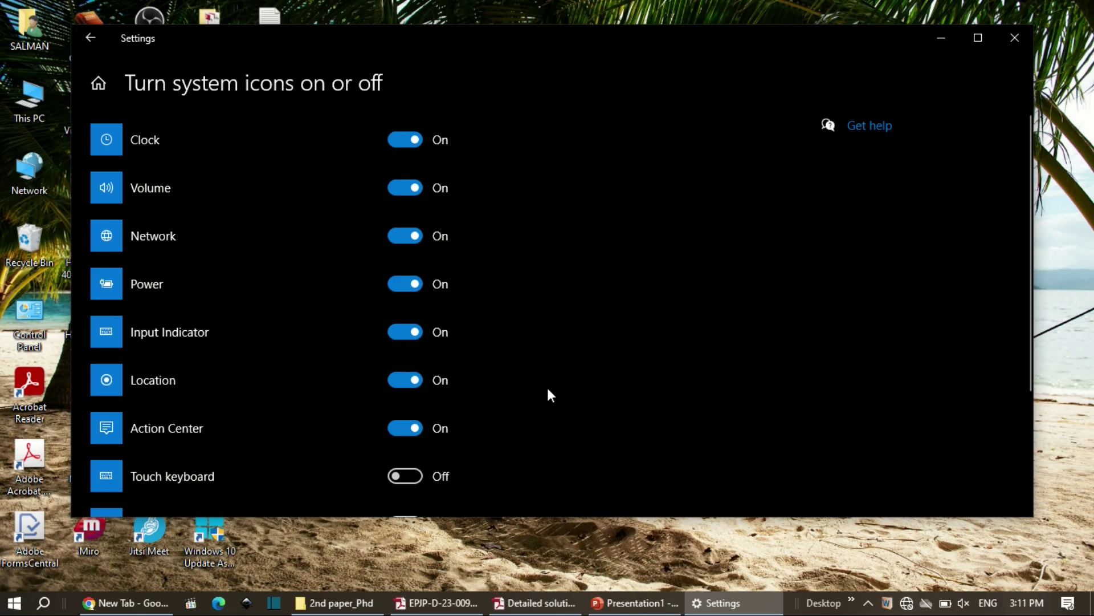
Switch the Clock and Volume system icons off, then back on.
click(394, 141)
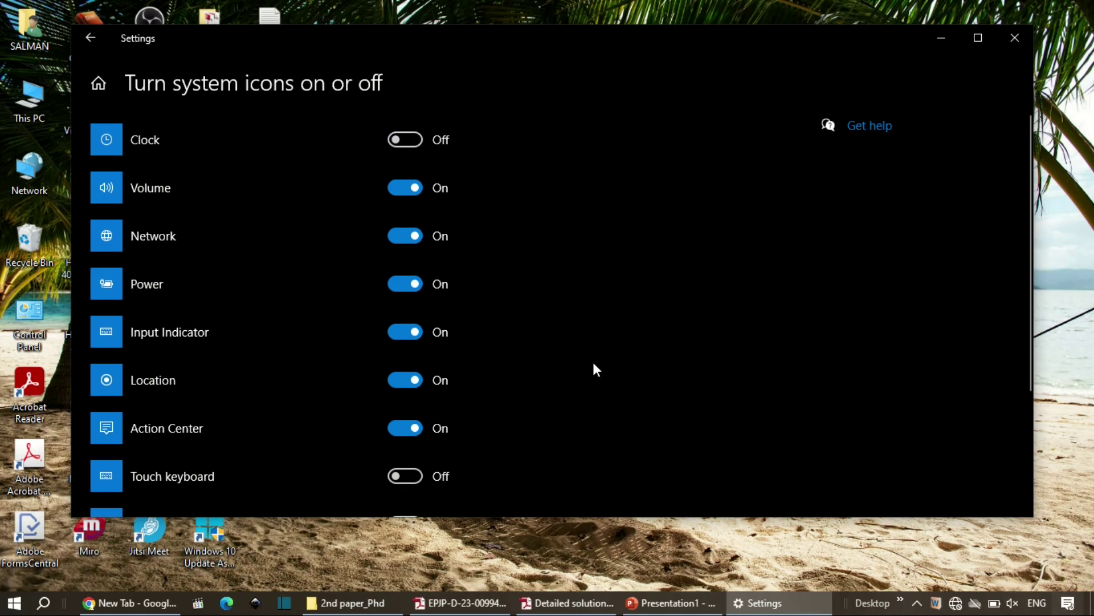
click(401, 187)
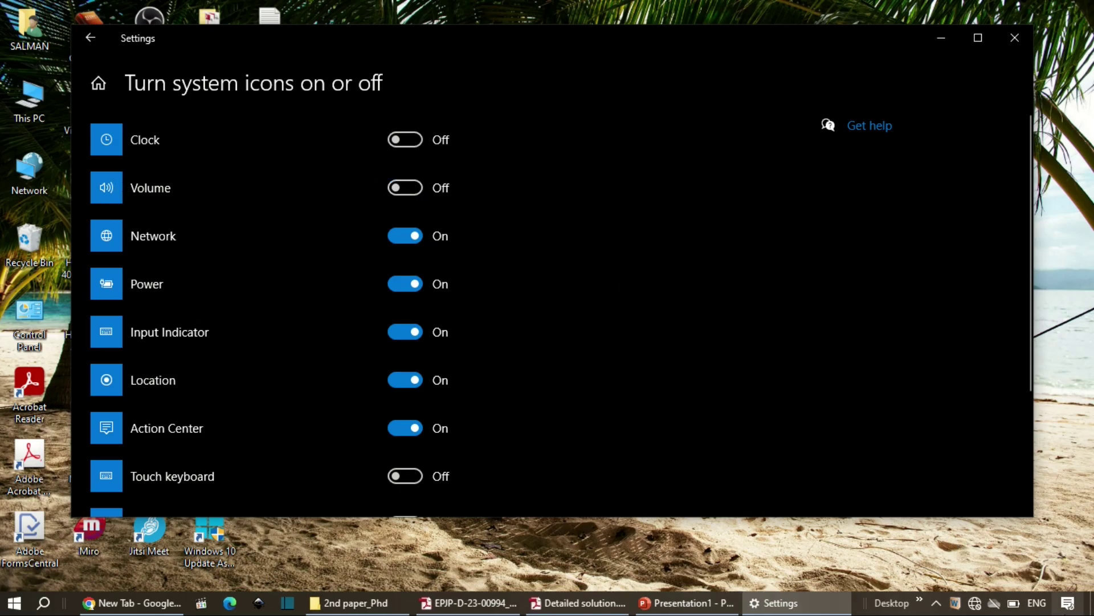
click(418, 189)
click(414, 142)
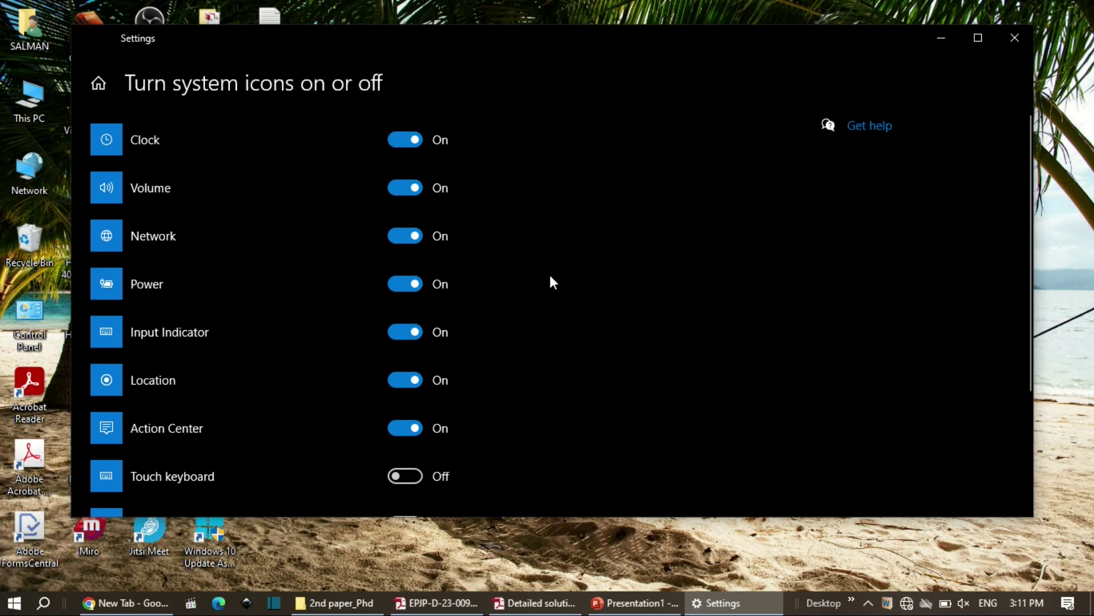
Go back to the main Taskbar page and scroll through its settings to the top.
key(alt+Left)
scroll(517, 277, down, 10)
scroll(519, 279, down, 5)
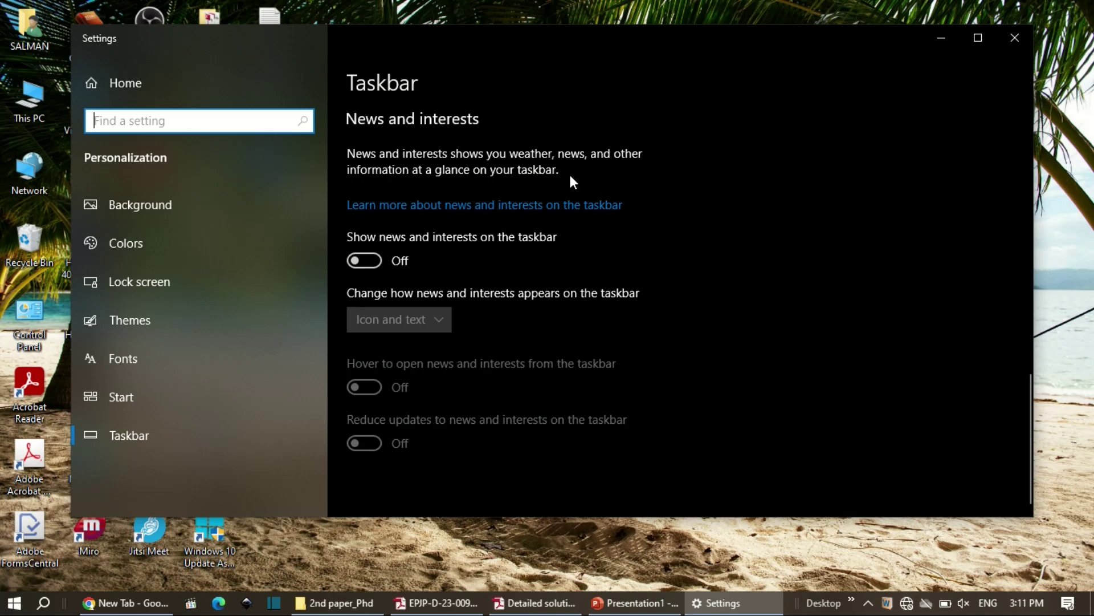
scroll(517, 309, up, 5)
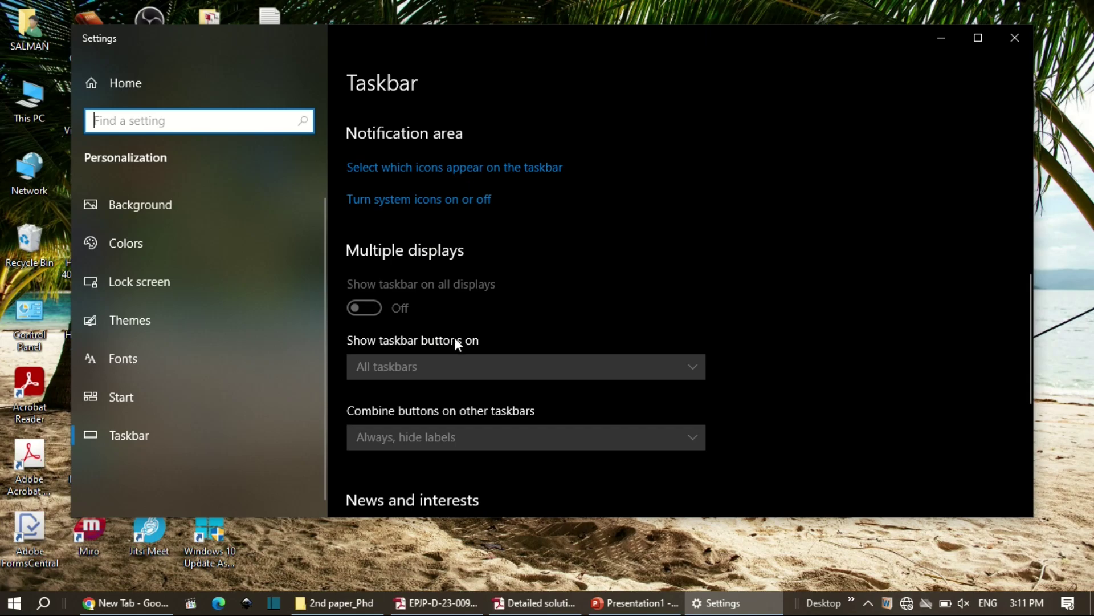
scroll(592, 394, up, 10)
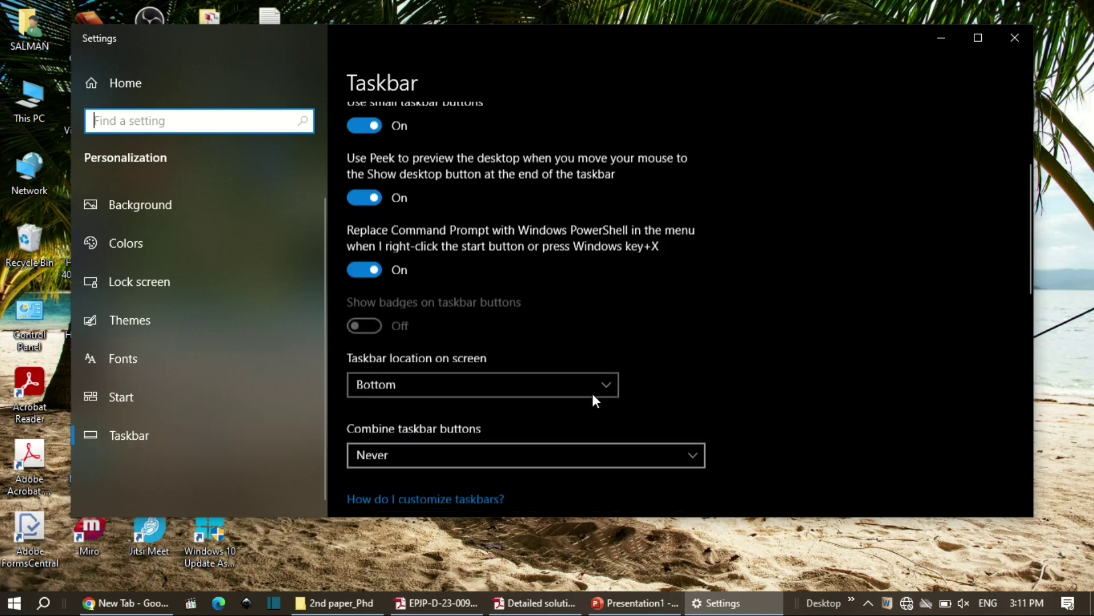